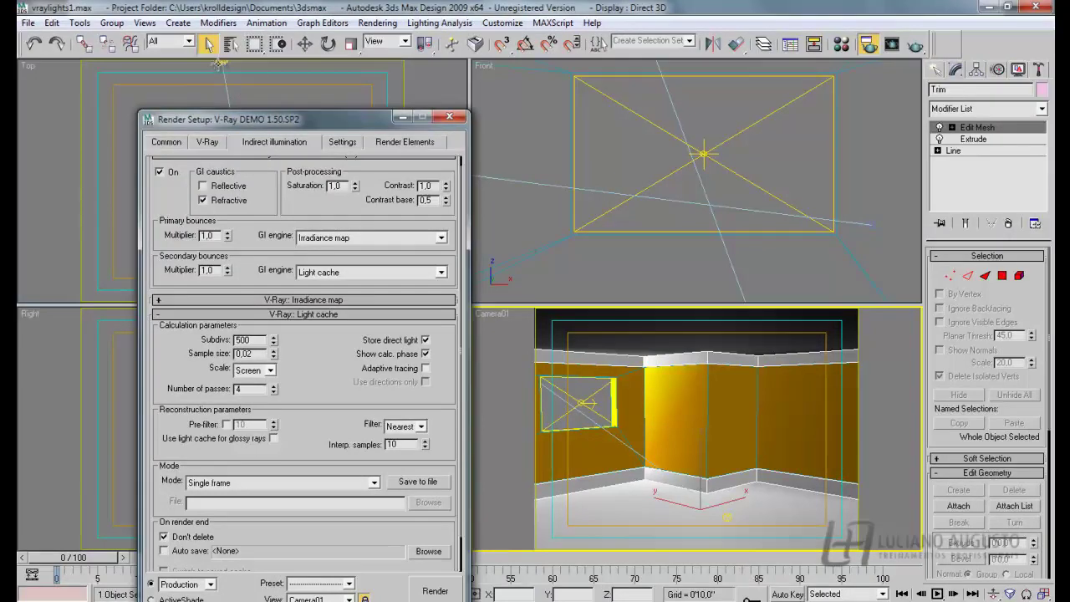
# Examine the Irradiance map preset and basic parameters, and collapse that section above the Light cache settings.
pyautogui.moveTo(199, 124); pyautogui.dragTo(252, 56)
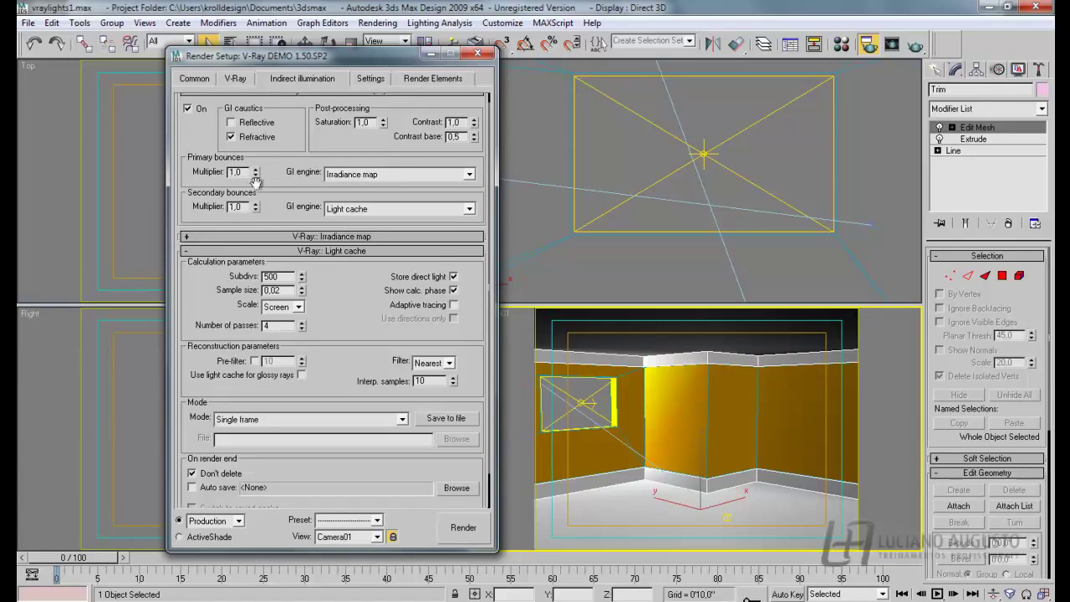
pyautogui.click(189, 237)
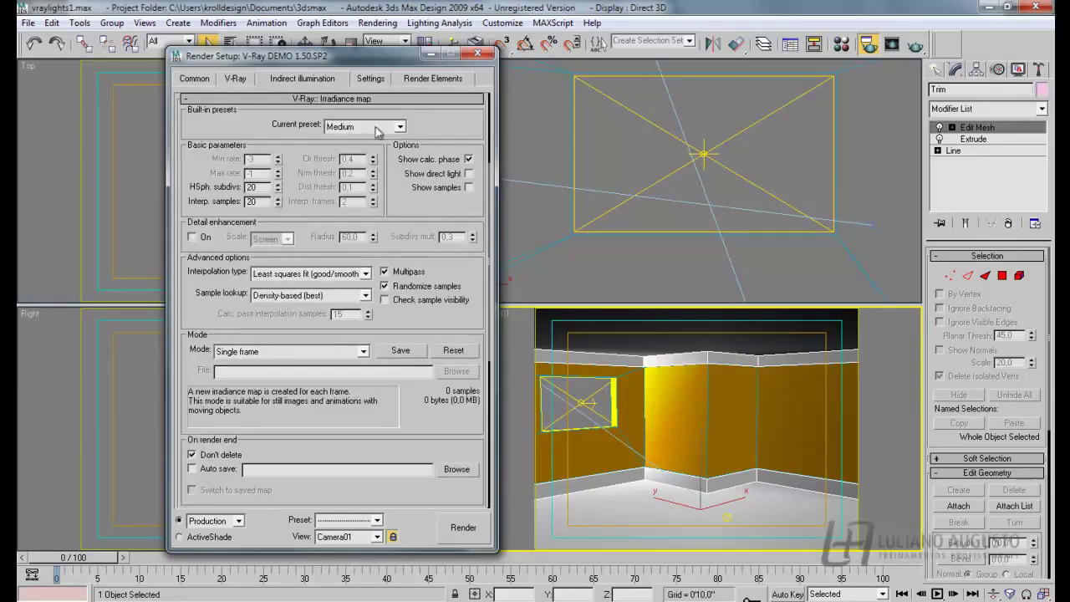
pyautogui.click(191, 102)
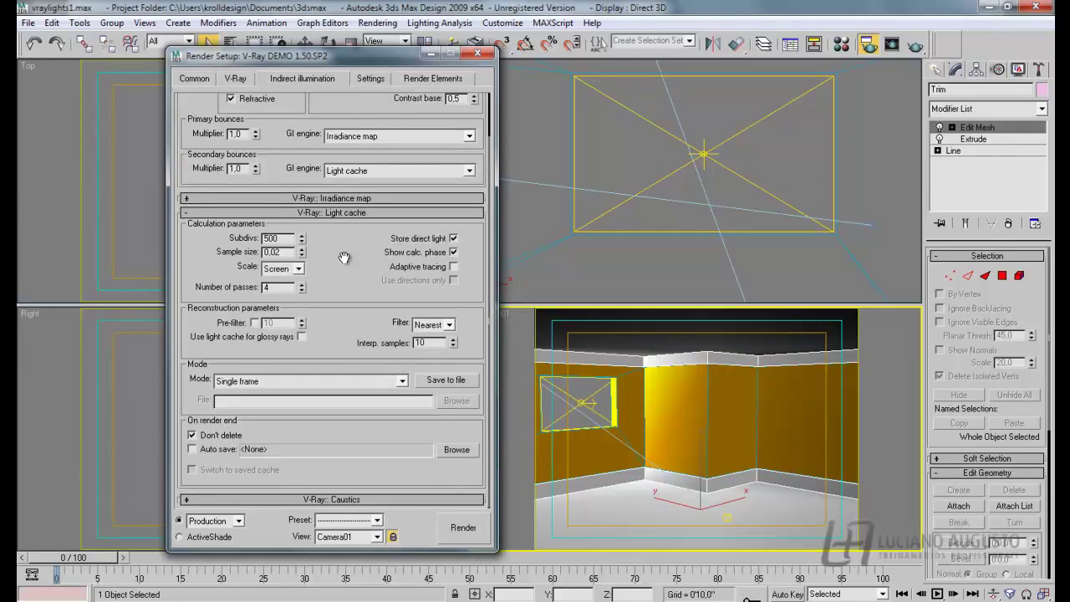
pyautogui.moveTo(334, 60); pyautogui.dragTo(258, 53)
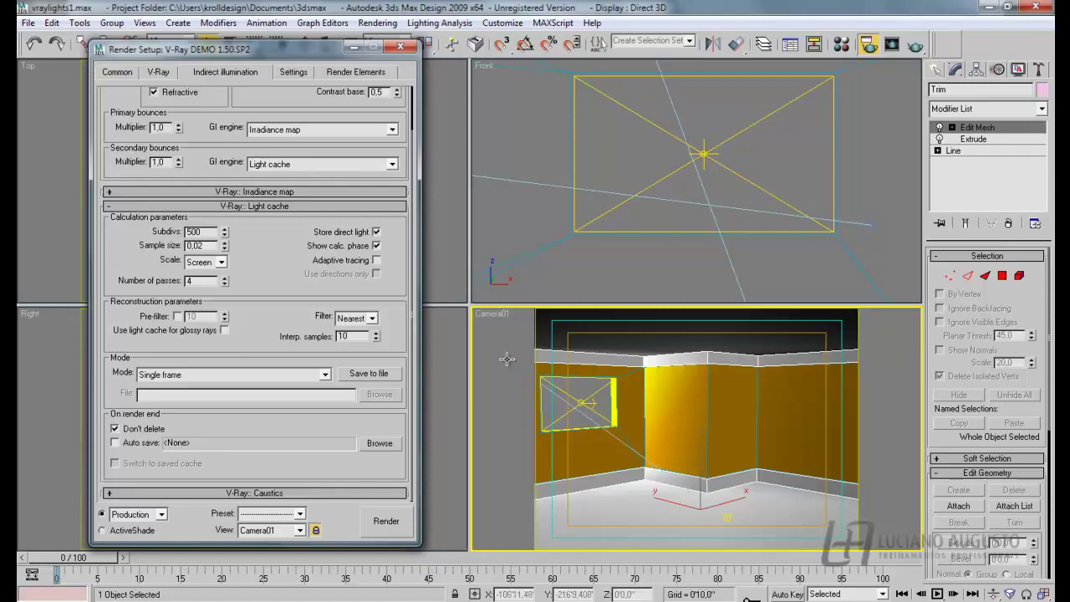
# Render the Camera01 view and place the rendered frame beside the render settings.
pyautogui.click(389, 520)
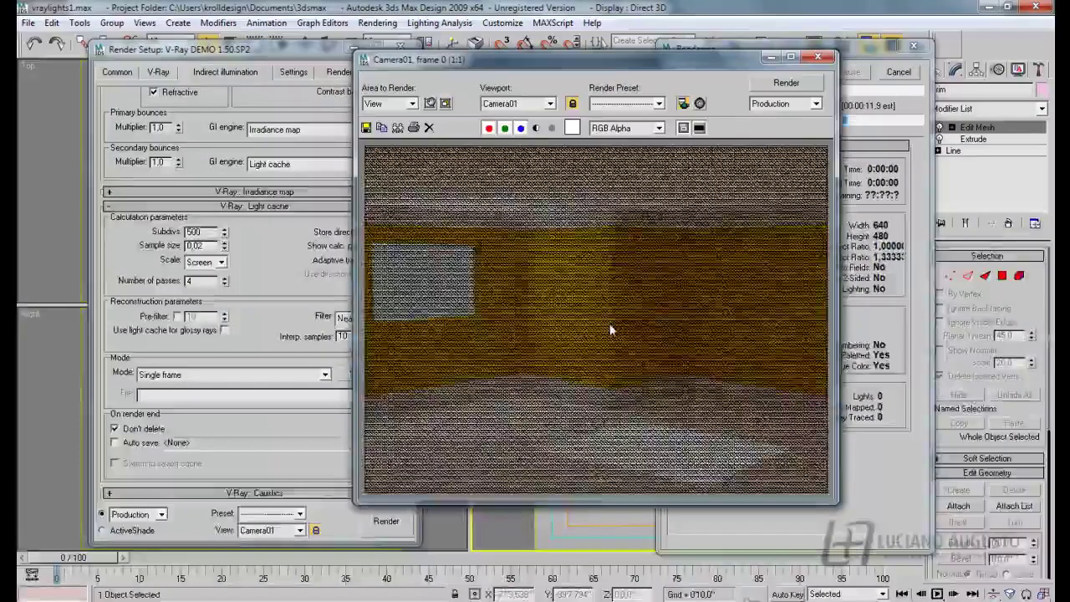
pyautogui.moveTo(610, 62); pyautogui.dragTo(368, 70)
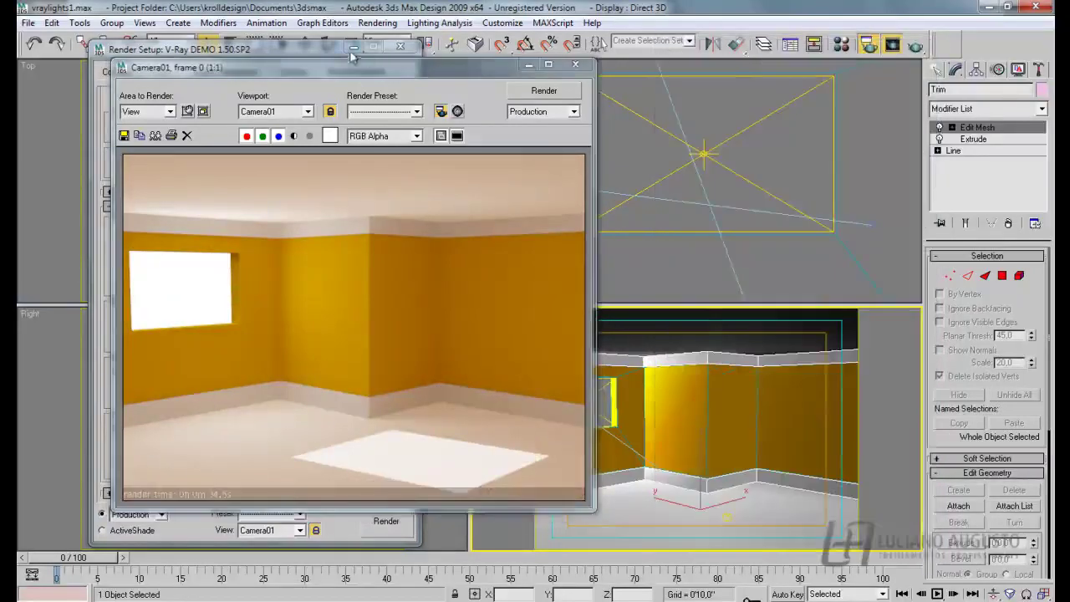
pyautogui.moveTo(329, 69); pyautogui.dragTo(657, 81)
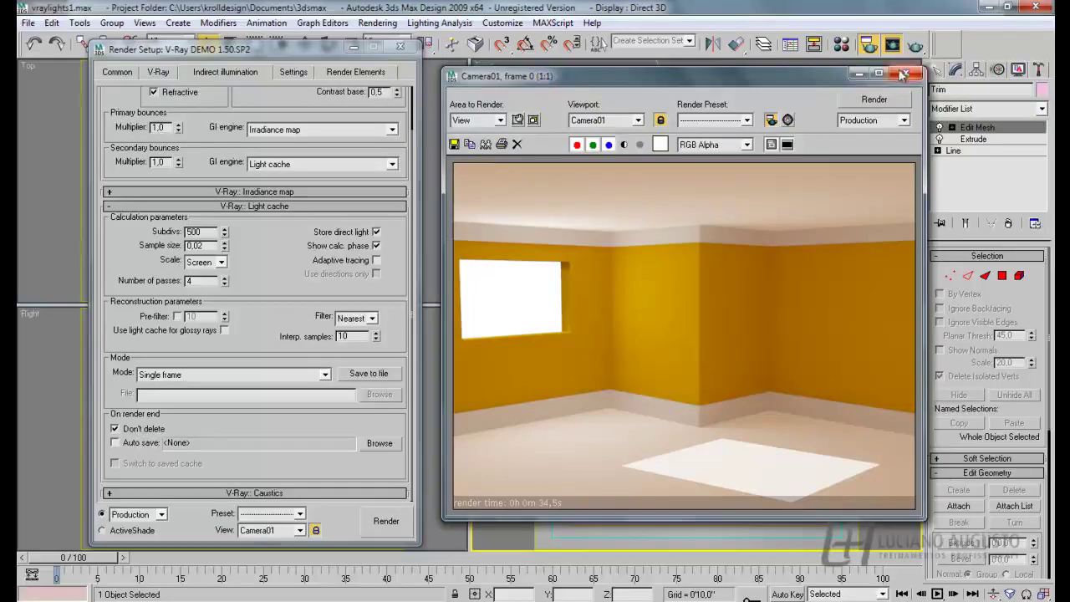
# Render Camera01 again to show the light cache calculation, keeping the frame clear of the render settings.
pyautogui.click(876, 100)
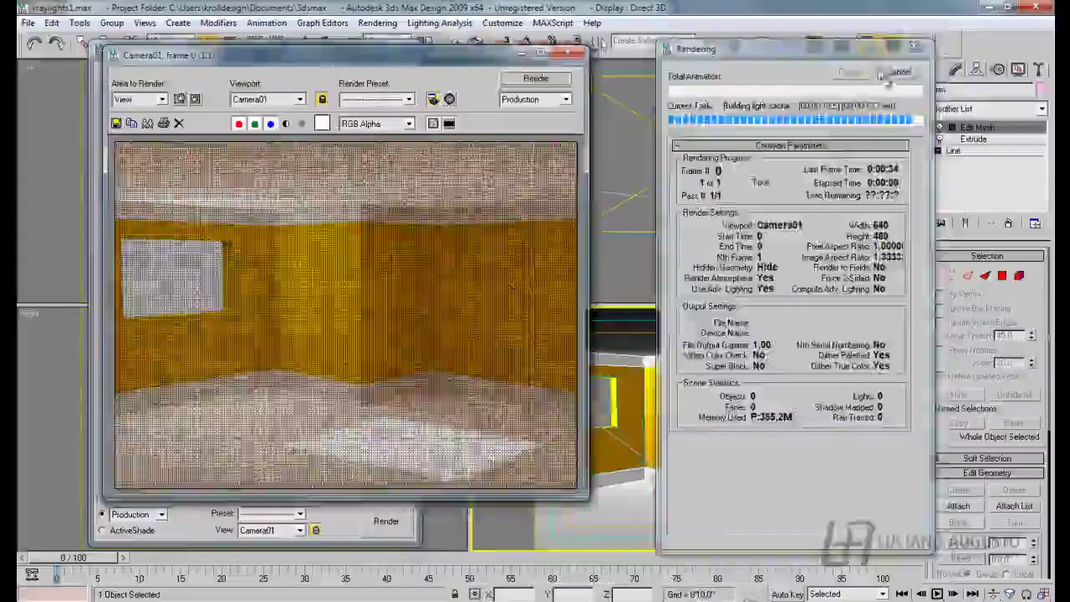
pyautogui.press('F10')
pyautogui.moveTo(335, 59); pyautogui.dragTo(694, 71)
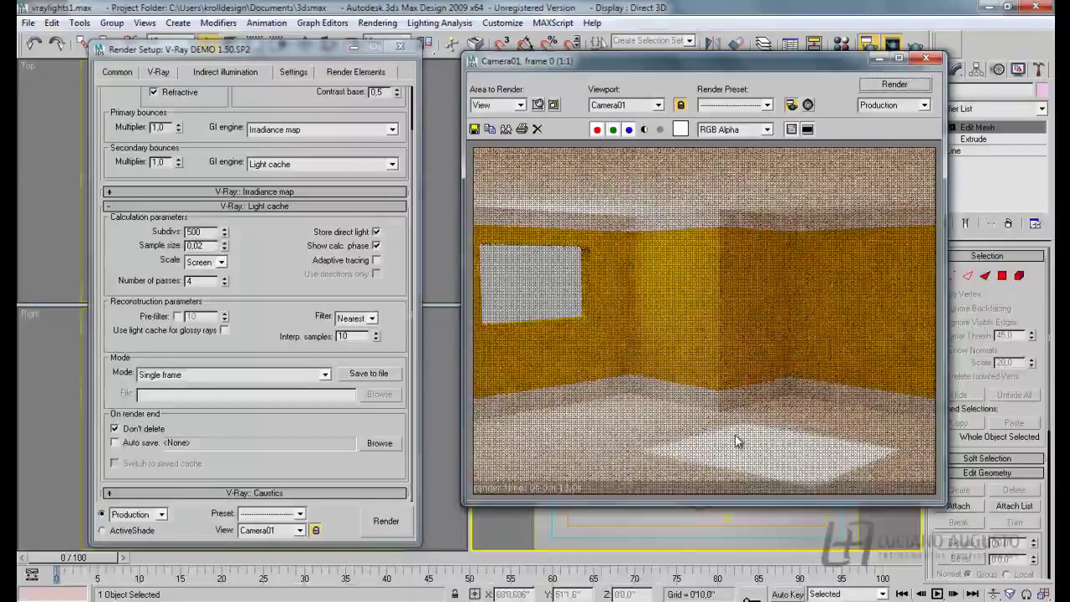
# Change the primary bounces GI engine to Light cache.
pyautogui.click(661, 600)
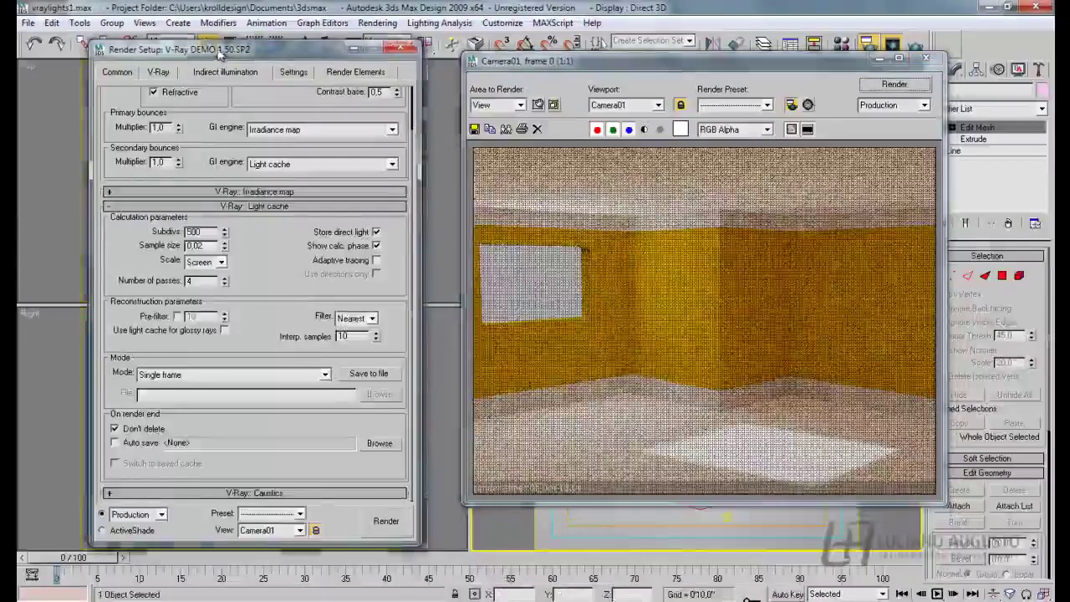
pyautogui.moveTo(216, 52); pyautogui.dragTo(306, 63)
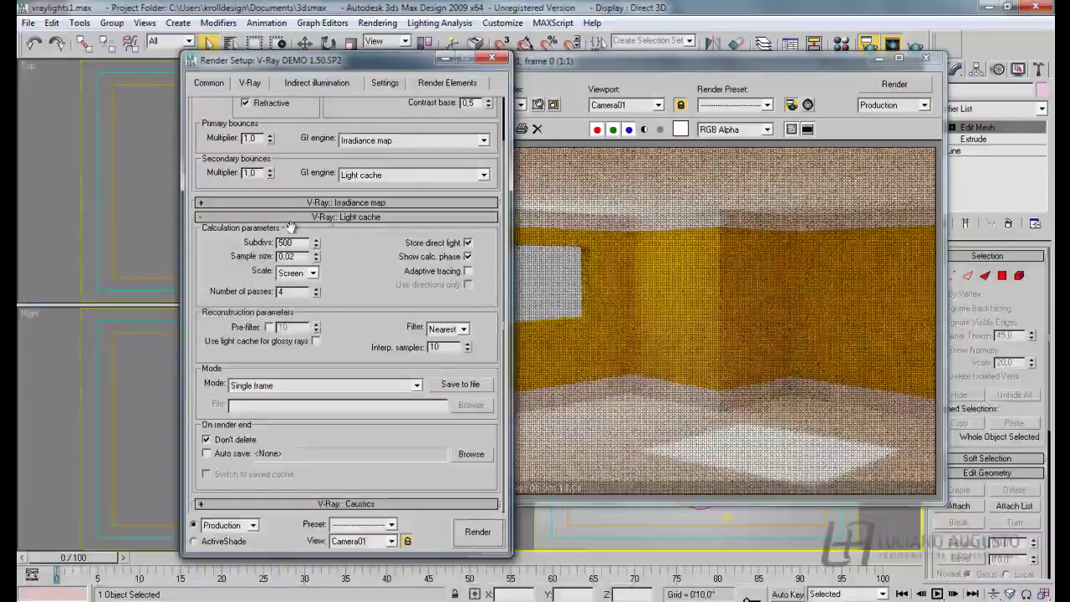
pyautogui.click(206, 203)
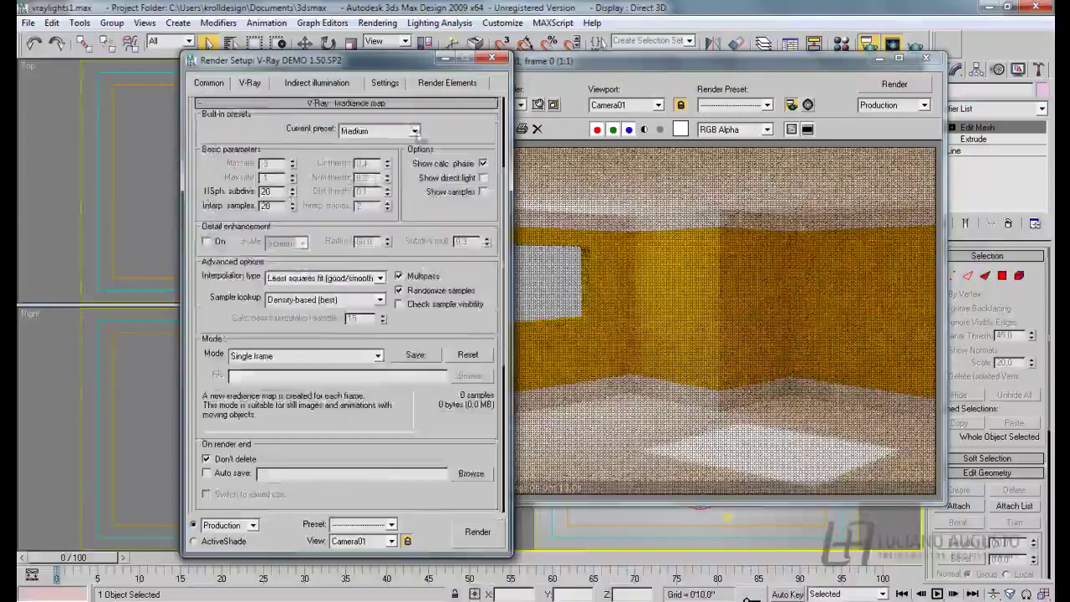
pyautogui.scroll(4, 247, 119)
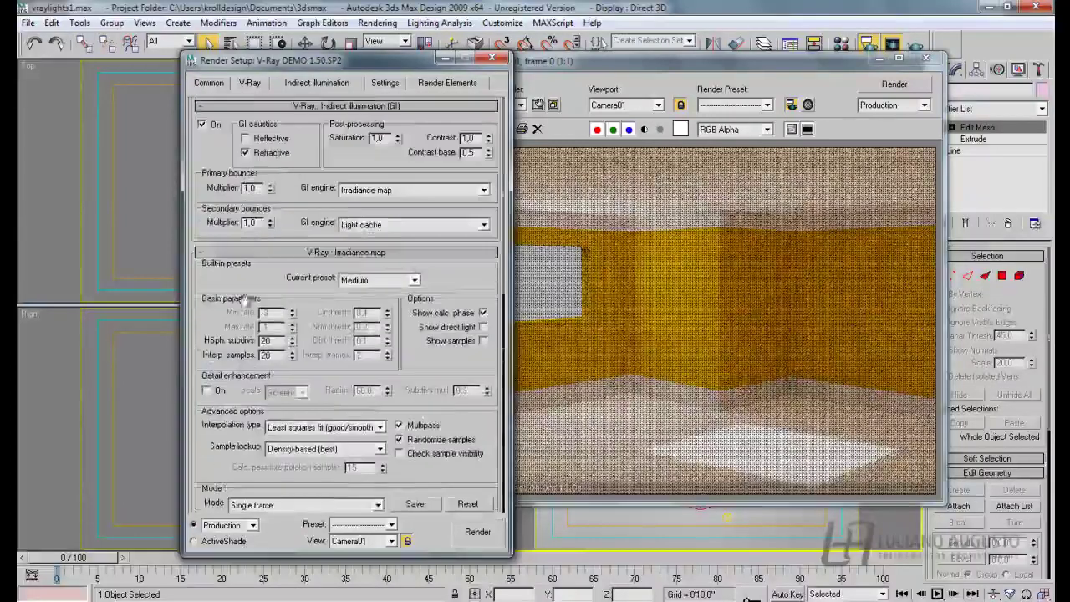
pyautogui.click(483, 190)
pyautogui.click(368, 232)
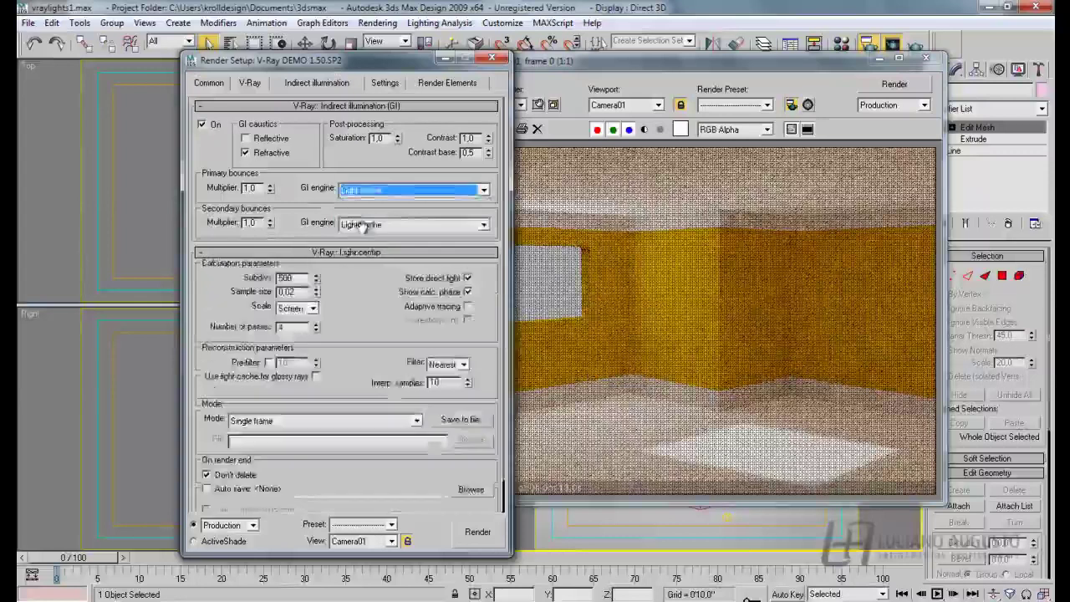
# Turn on Don't render final image in the V-Ray Global switches.
pyautogui.click(250, 82)
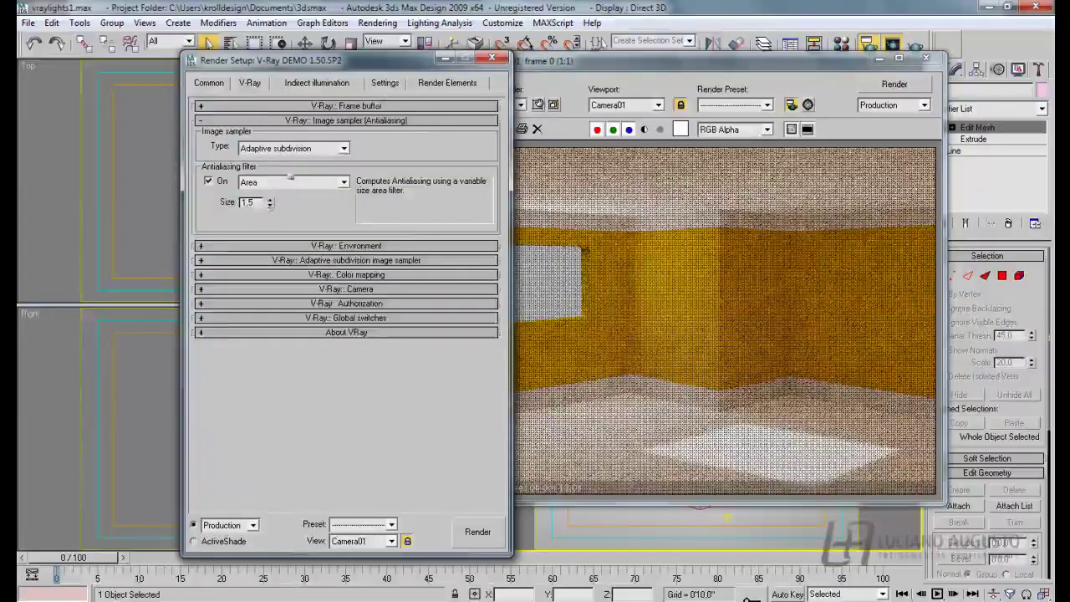
pyautogui.click(384, 83)
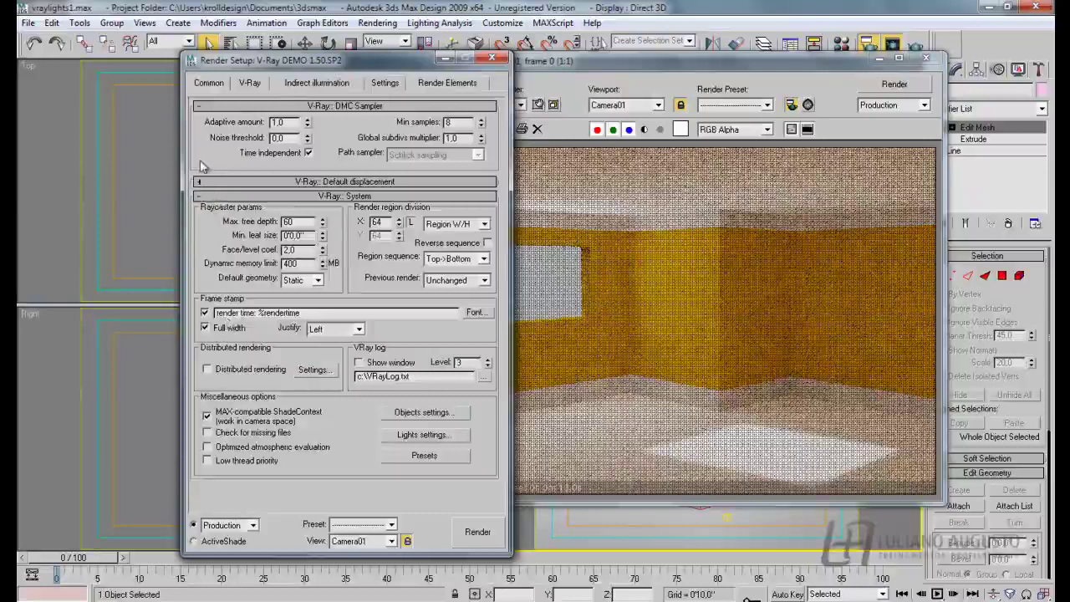
pyautogui.click(249, 82)
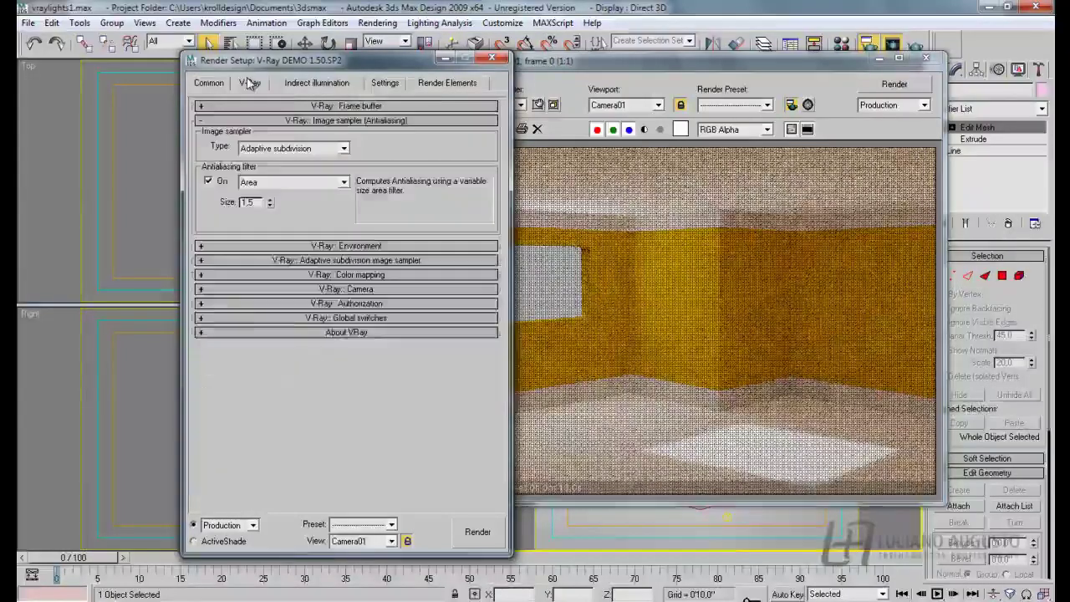
pyautogui.click(211, 317)
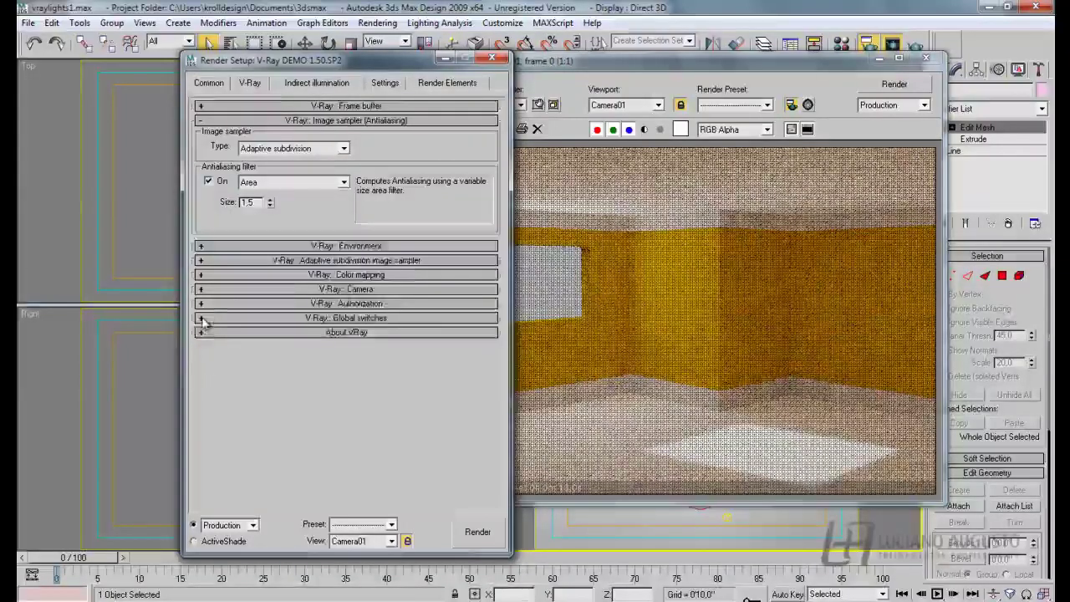
pyautogui.click(206, 460)
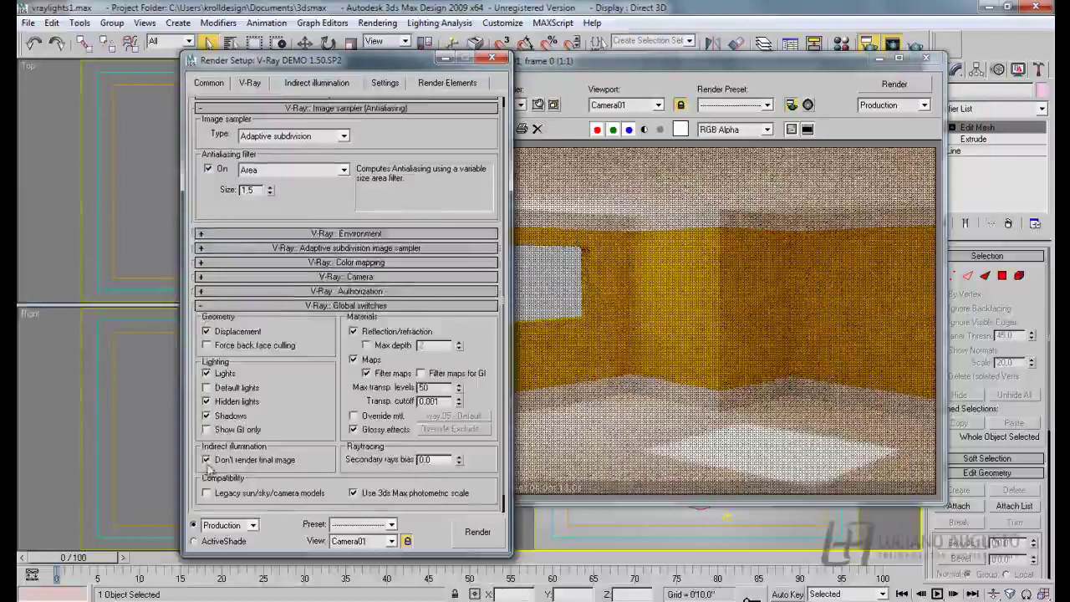
# Set the light cache Subdivs to 1 and Sample size to 1,0.
pyautogui.click(283, 87)
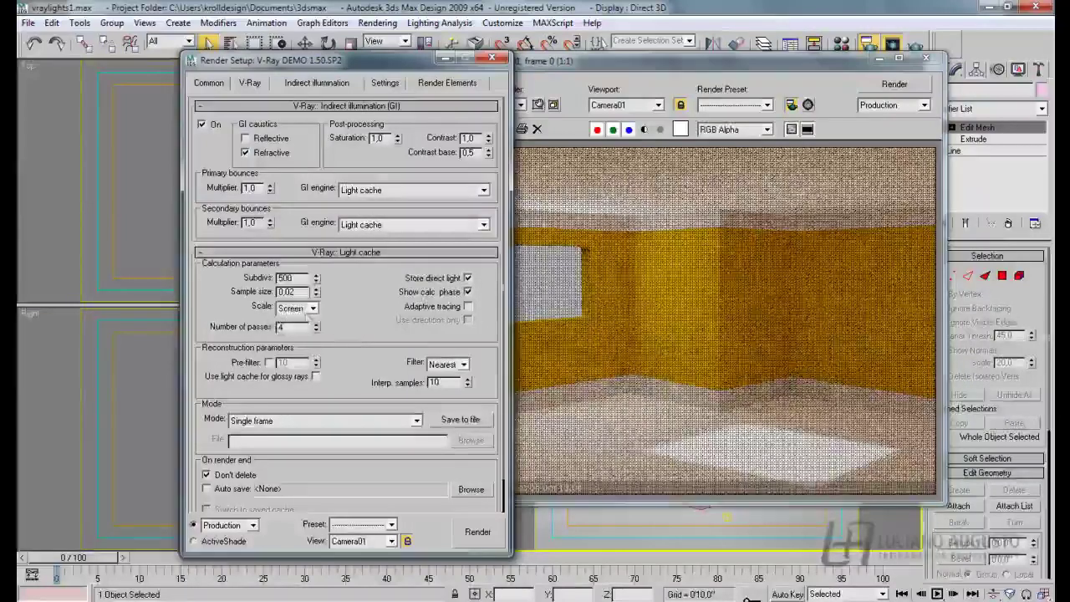
pyautogui.moveTo(291, 277); pyautogui.dragTo(257, 272)
pyautogui.write('1')
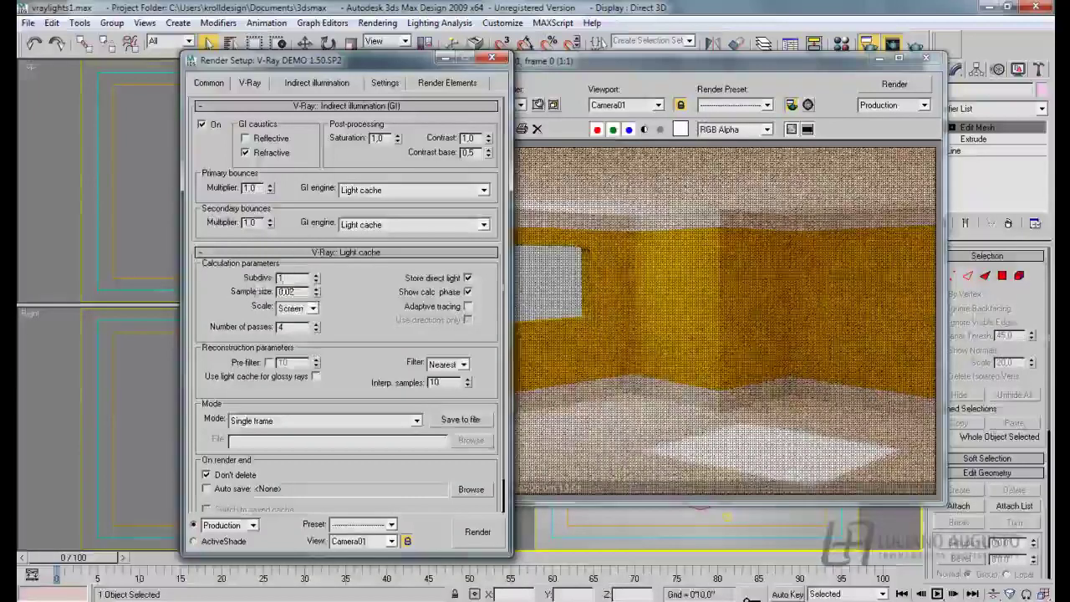
pyautogui.moveTo(303, 292); pyautogui.dragTo(244, 277)
pyautogui.write('1,')
# Close the old rendered frame, make sure the light cache Subdivs is 1, and render the Camera01 view.
pyautogui.moveTo(620, 66); pyautogui.dragTo(683, 67)
pyautogui.click(958, 88)
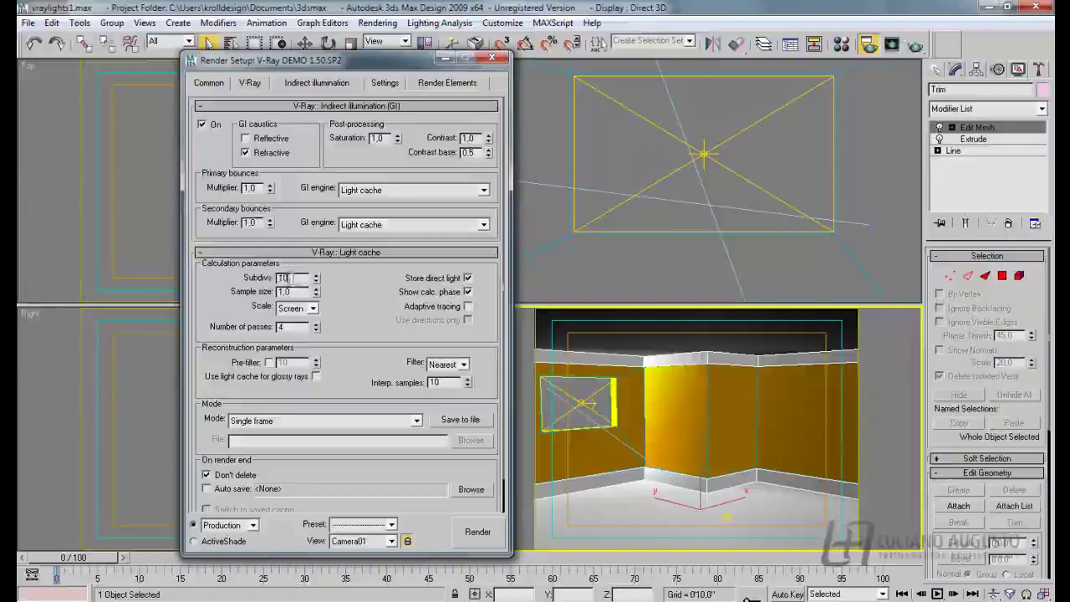
pyautogui.doubleClick(279, 277)
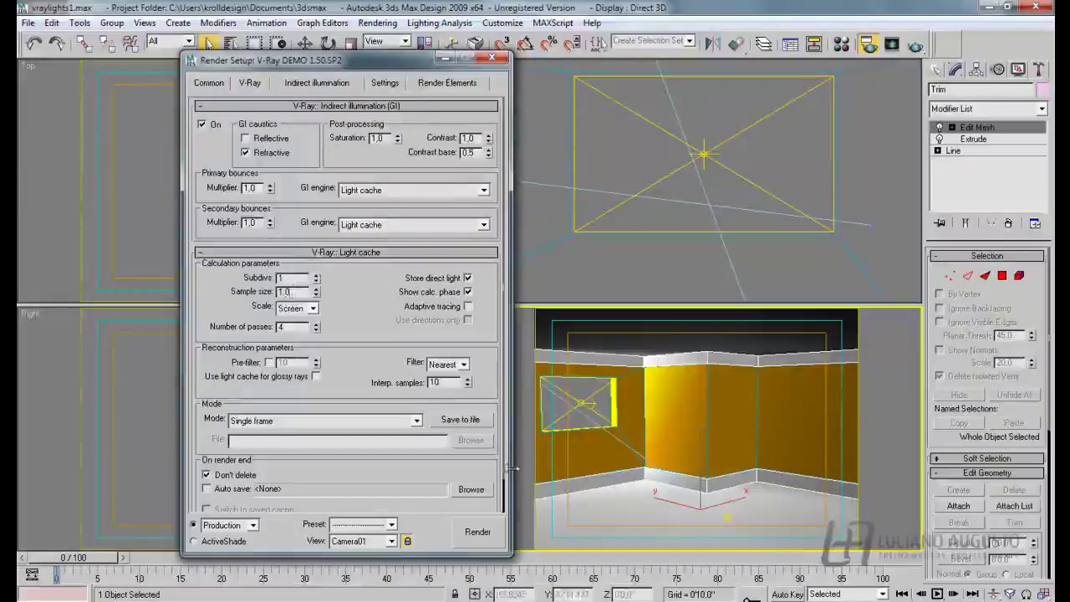
pyautogui.click(478, 531)
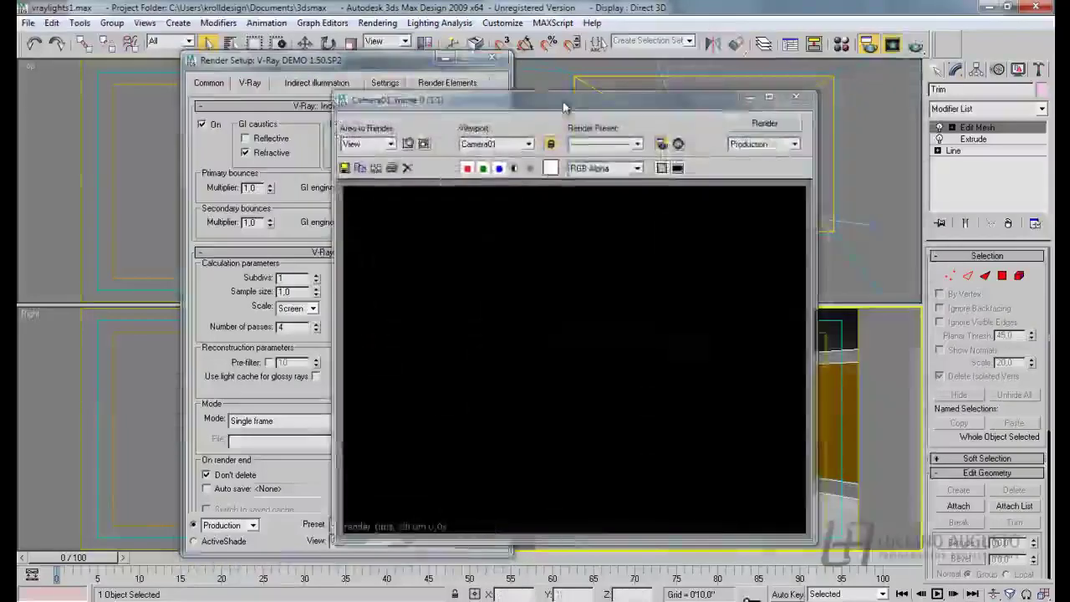
pyautogui.moveTo(567, 110); pyautogui.dragTo(752, 47)
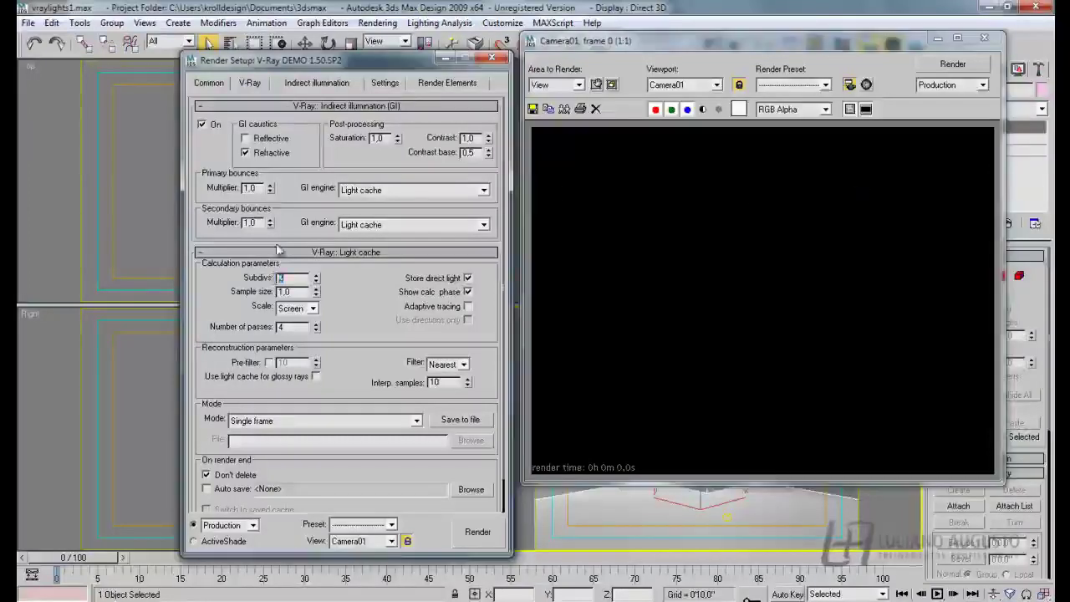
# Test-render the Camera01 view with light cache Subdivs of 2 and of 3.
pyautogui.click(962, 71)
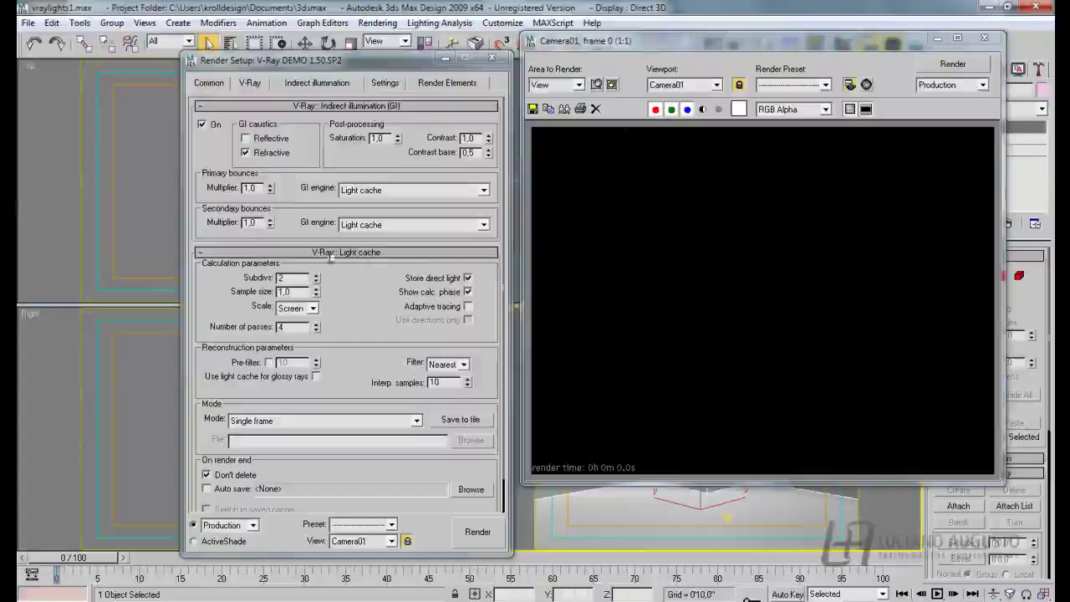
pyautogui.doubleClick(294, 278)
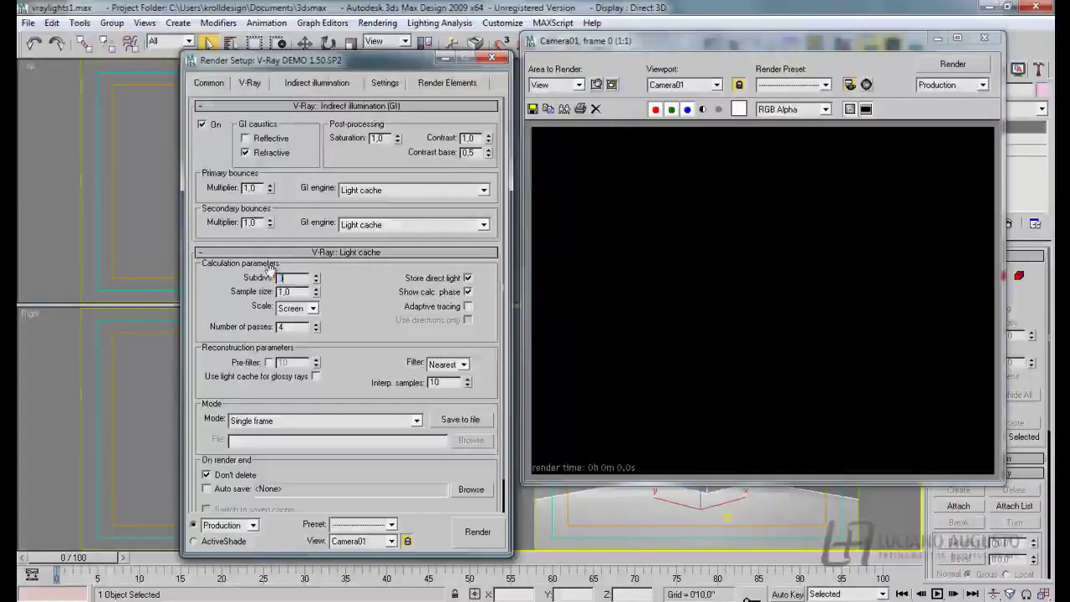
pyautogui.click(932, 69)
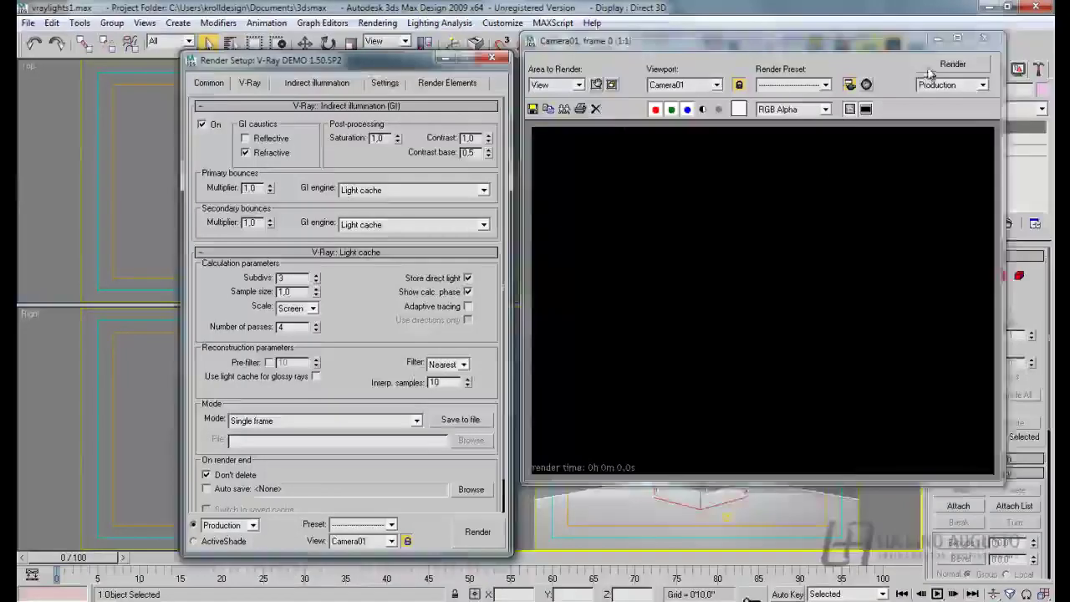
pyautogui.moveTo(728, 43); pyautogui.dragTo(725, 81)
# Set the light cache Subdivs to 5, render Camera01 and inspect the sample points in the frame.
pyautogui.click(291, 278)
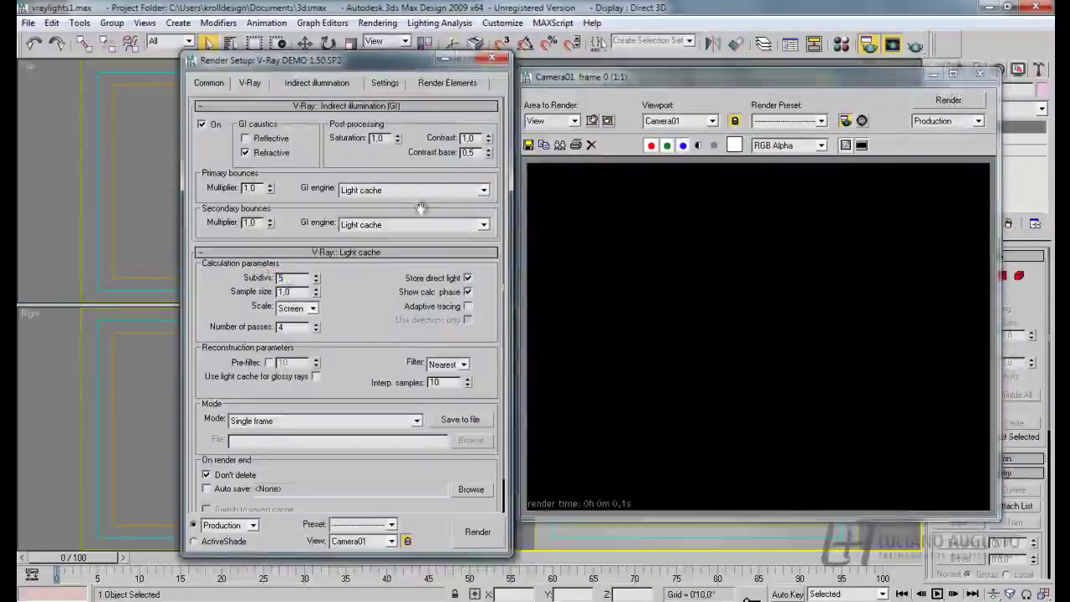
pyautogui.click(951, 101)
pyautogui.moveTo(832, 79); pyautogui.dragTo(553, 93)
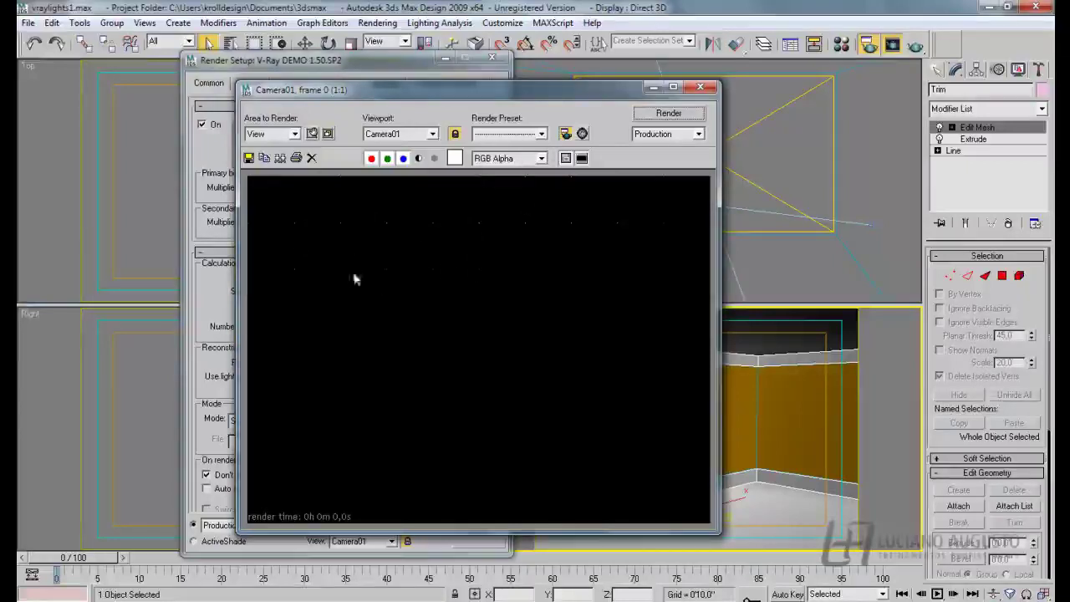
pyautogui.moveTo(543, 98); pyautogui.dragTo(776, 91)
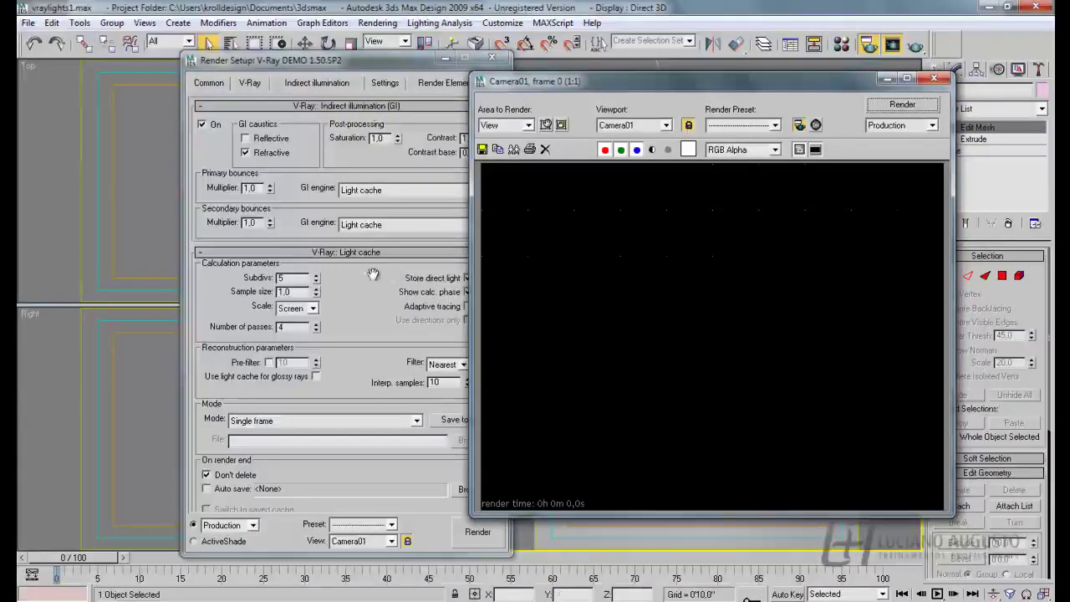
# Set the light cache Subdivs to 50, with the rendered frame placed beside the render settings.
pyautogui.click(282, 277)
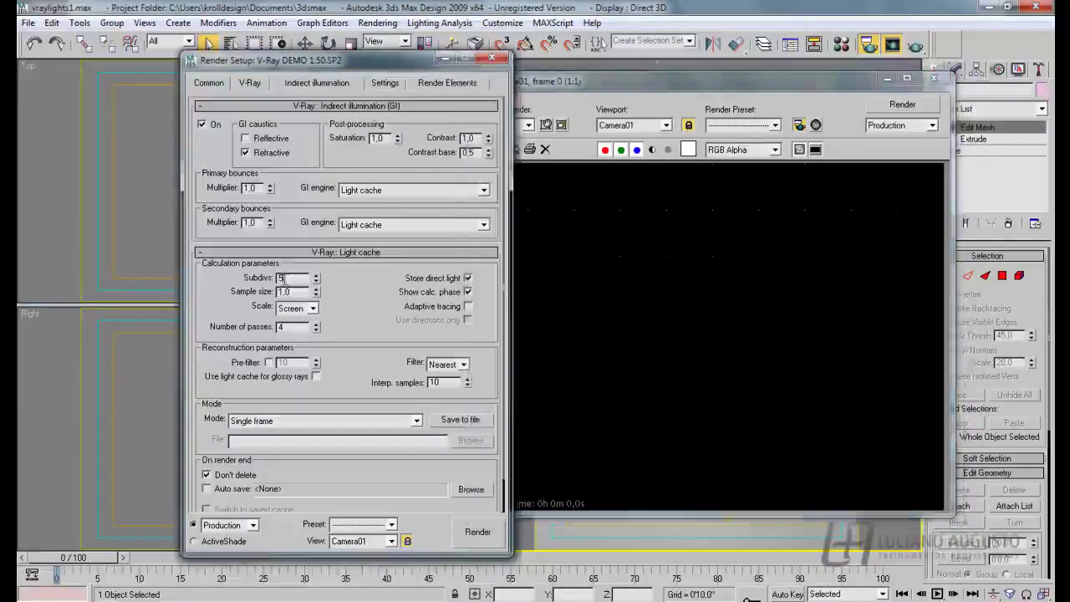
pyautogui.hotkey('shift', 'q')
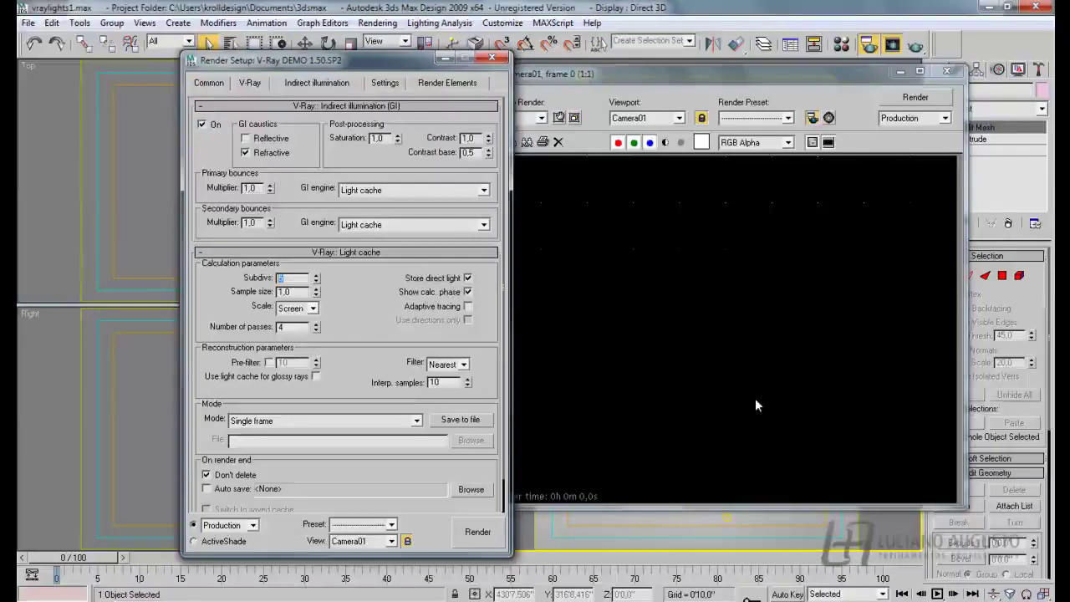
pyautogui.moveTo(677, 78); pyautogui.dragTo(702, 71)
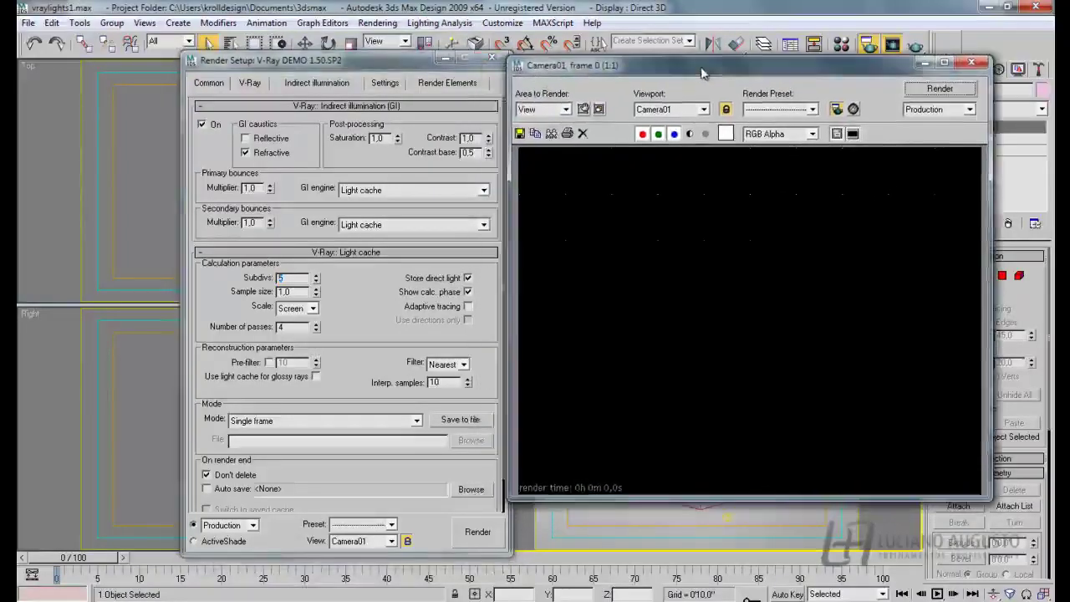
pyautogui.click(296, 279)
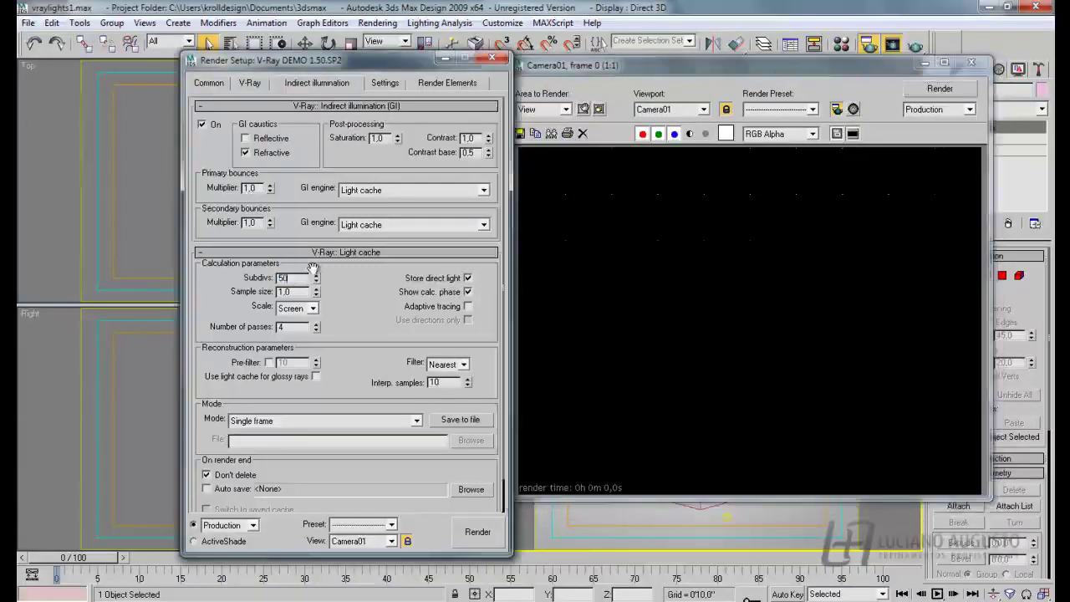
# Render Camera01 with the current light cache Subdivs, and render it again with Subdivs set to 100.
pyautogui.click(942, 89)
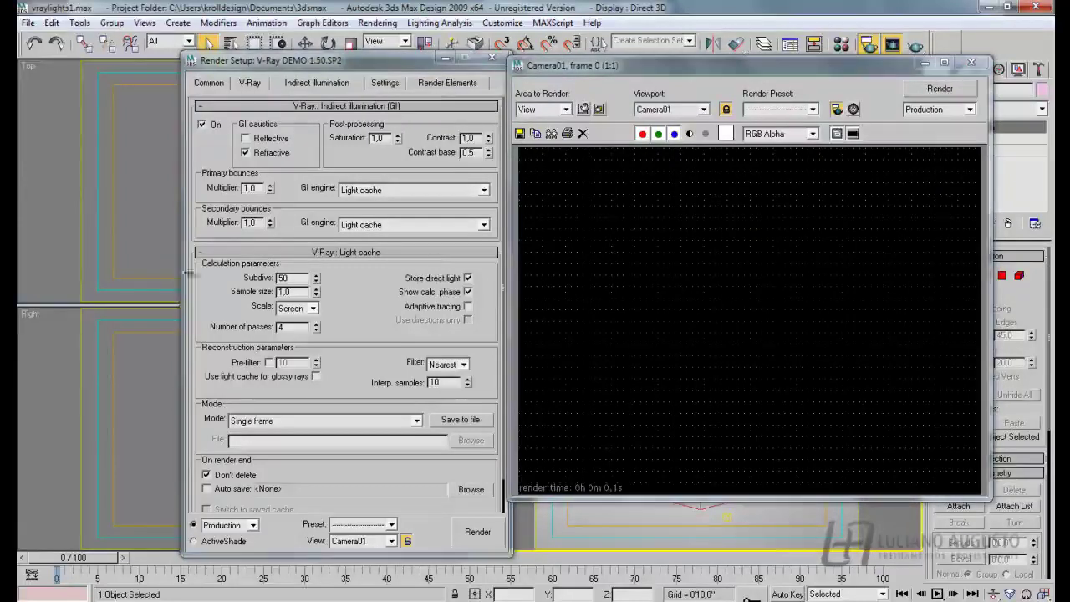
pyautogui.doubleClick(293, 278)
pyautogui.write('100')
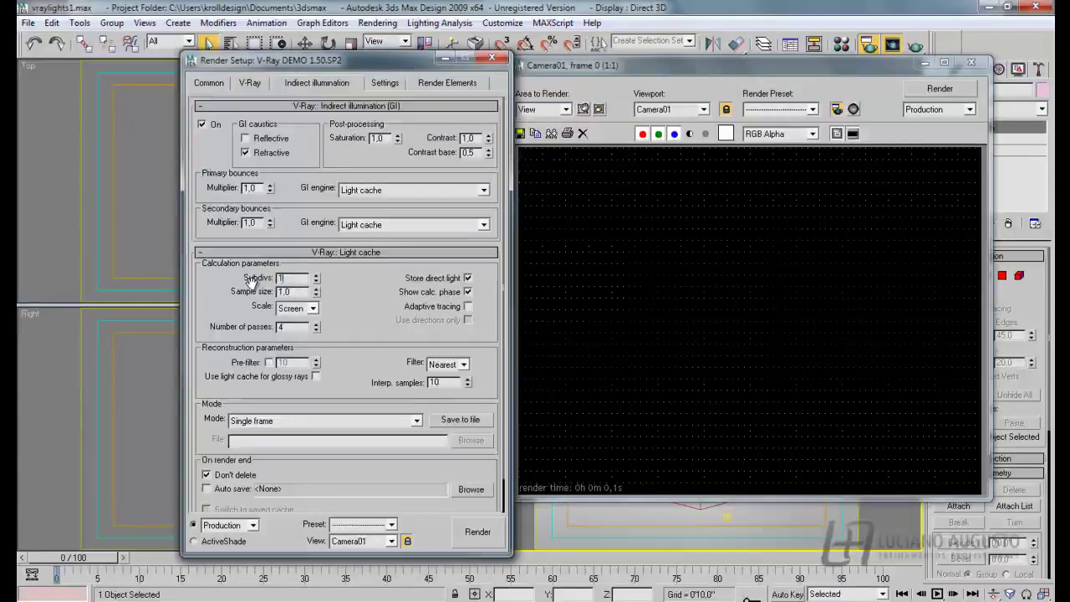
pyautogui.click(940, 88)
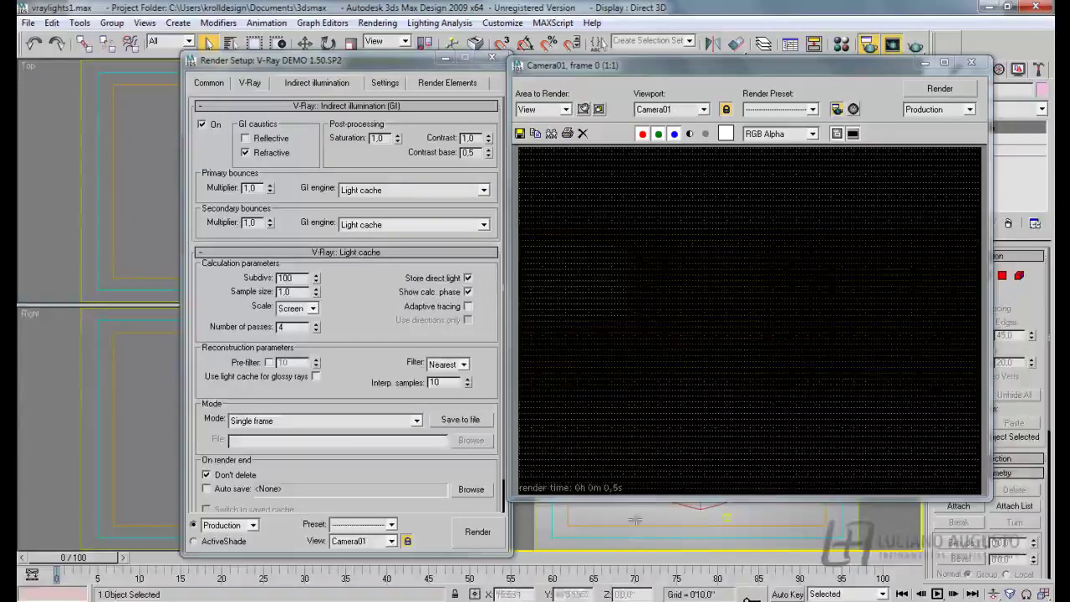
pyautogui.moveTo(661, 580)
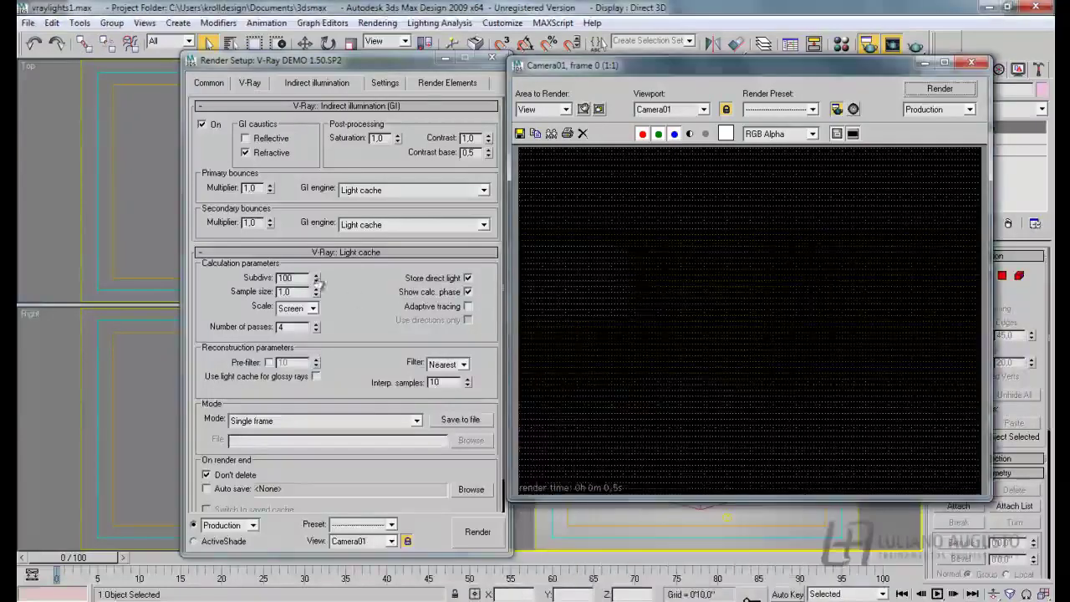
# Try light cache Subdivs values of 1000 and 250 without rendering.
pyautogui.doubleClick(288, 277)
pyautogui.write('1000')
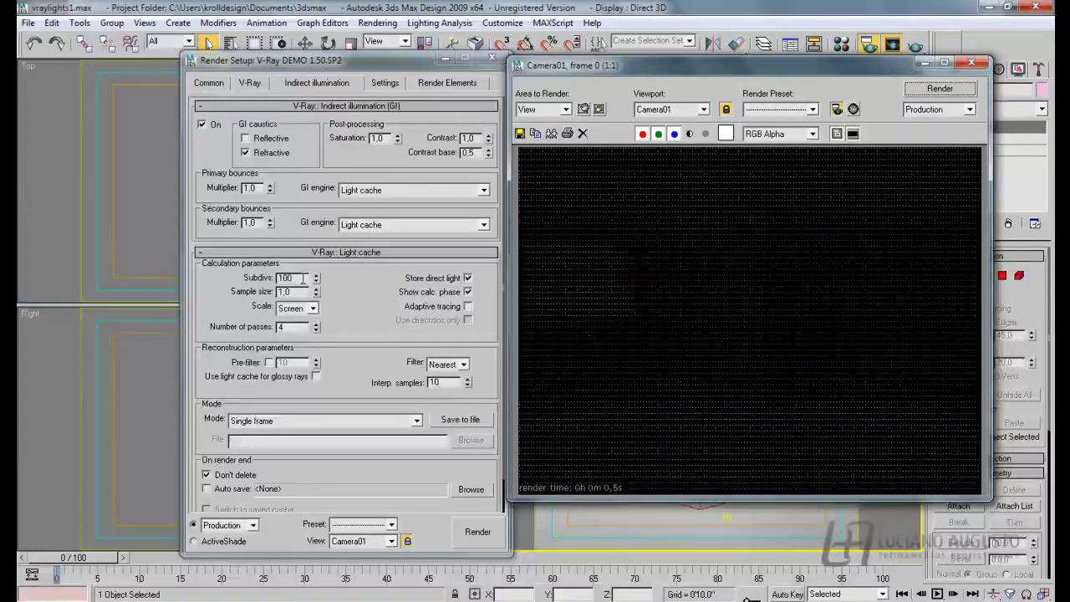
pyautogui.doubleClick(304, 280)
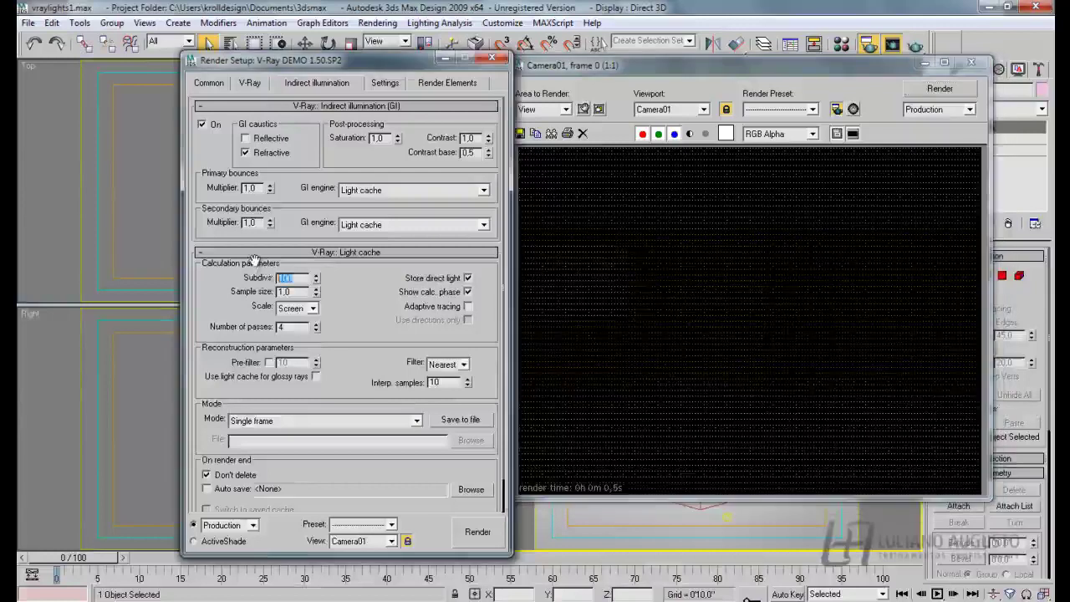
pyautogui.write('250')
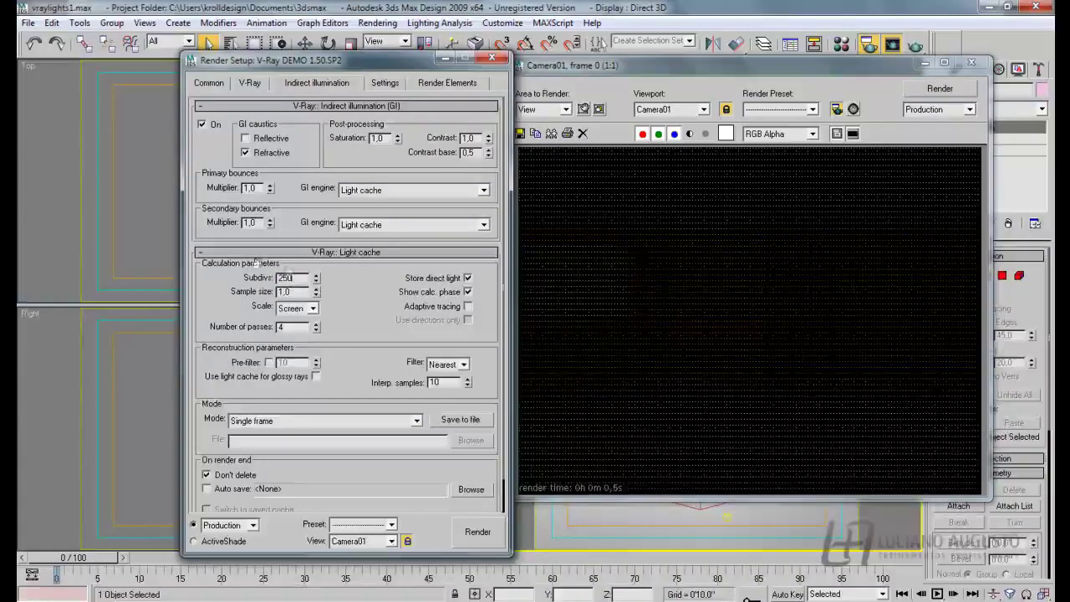
# Set the light cache Subdivs to 1000.
pyautogui.moveTo(300, 280); pyautogui.dragTo(268, 279)
pyautogui.write('100')
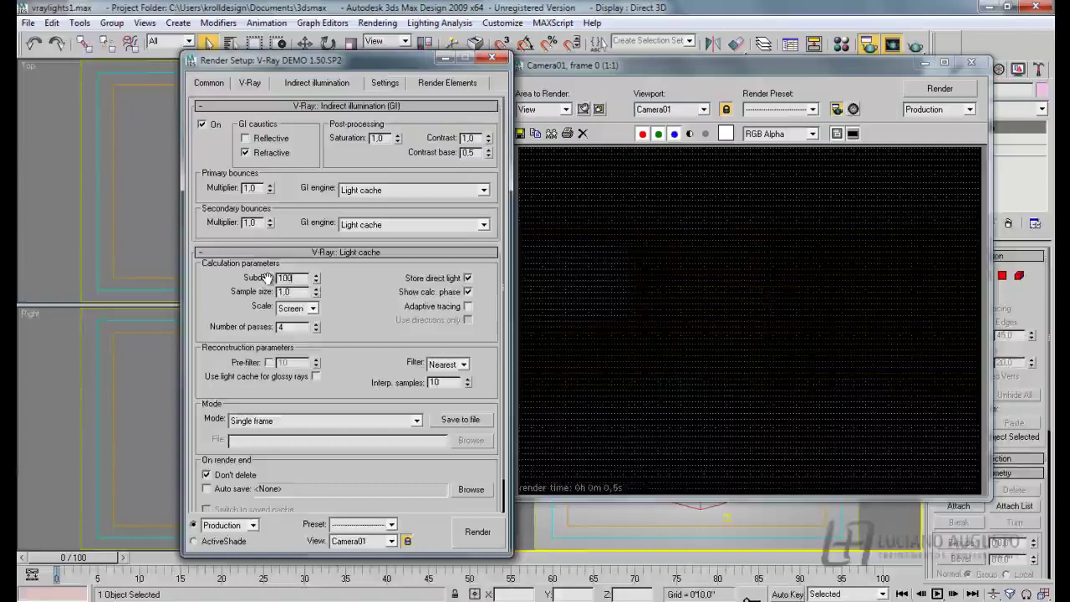
pyautogui.write('0')
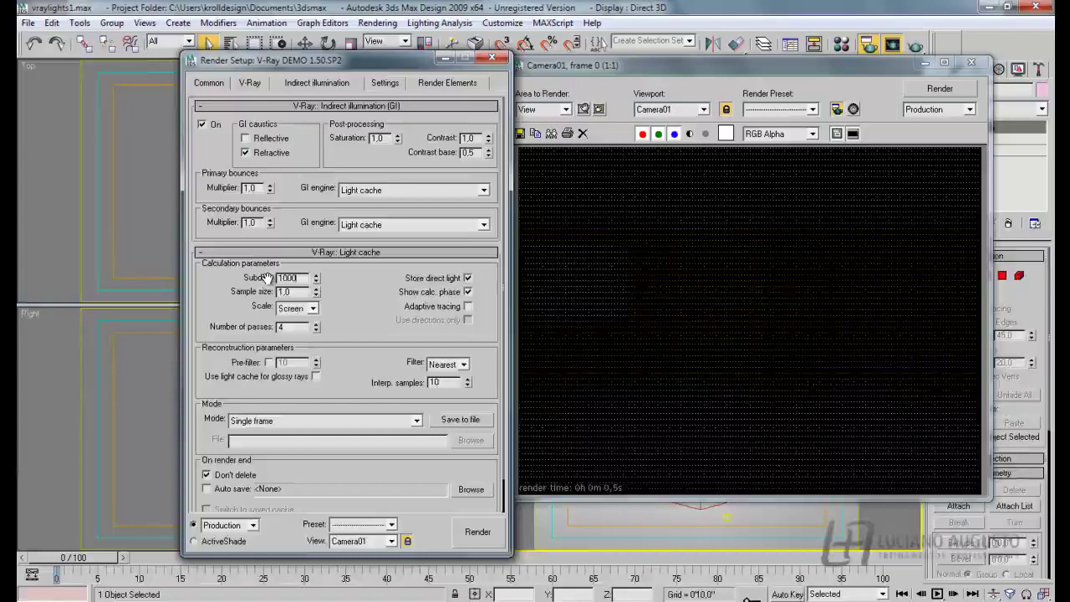
pyautogui.press('BackSpace')
pyautogui.press('BackSpace')
pyautogui.press('BackSpace')
pyautogui.press('BackSpace')
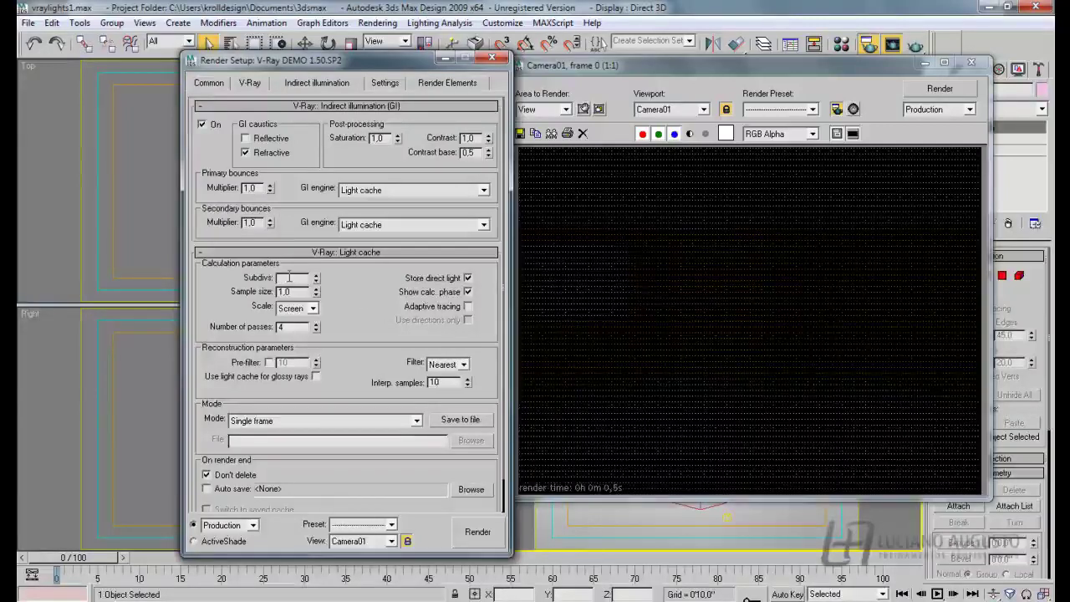
pyautogui.write('1')
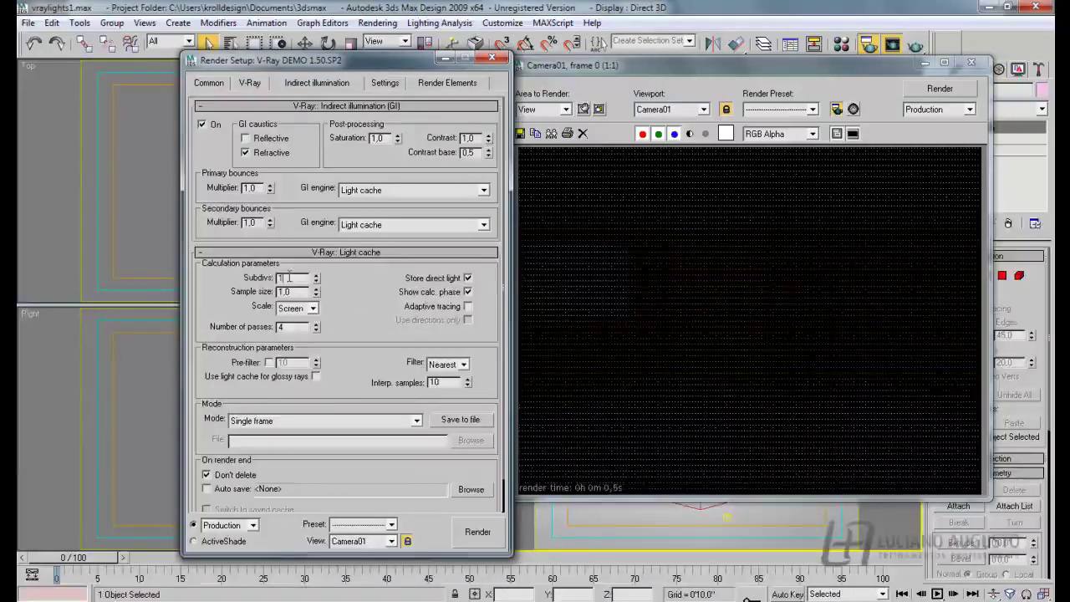
pyautogui.write('000')
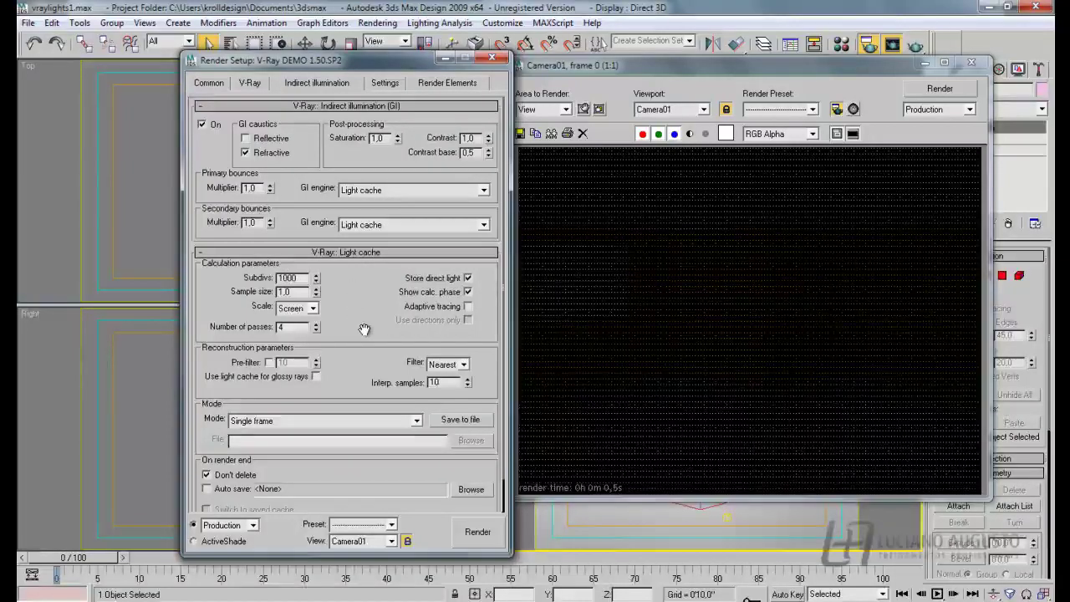
# Switch to the corridor.max scene and render its Camera01 view with the existing light cache settings.
pyautogui.click(560, 601)
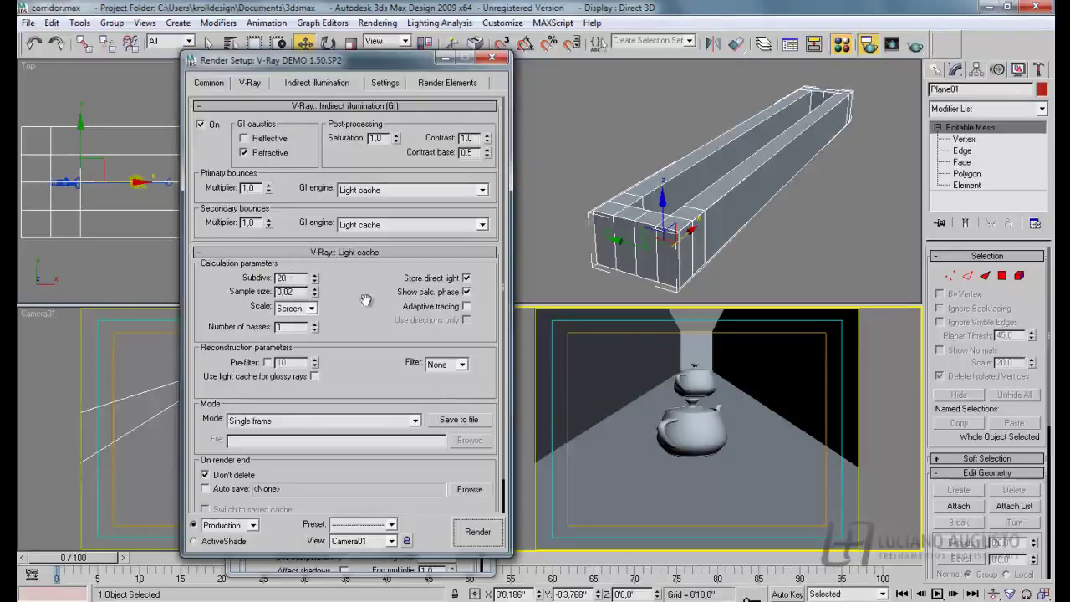
pyautogui.click(477, 533)
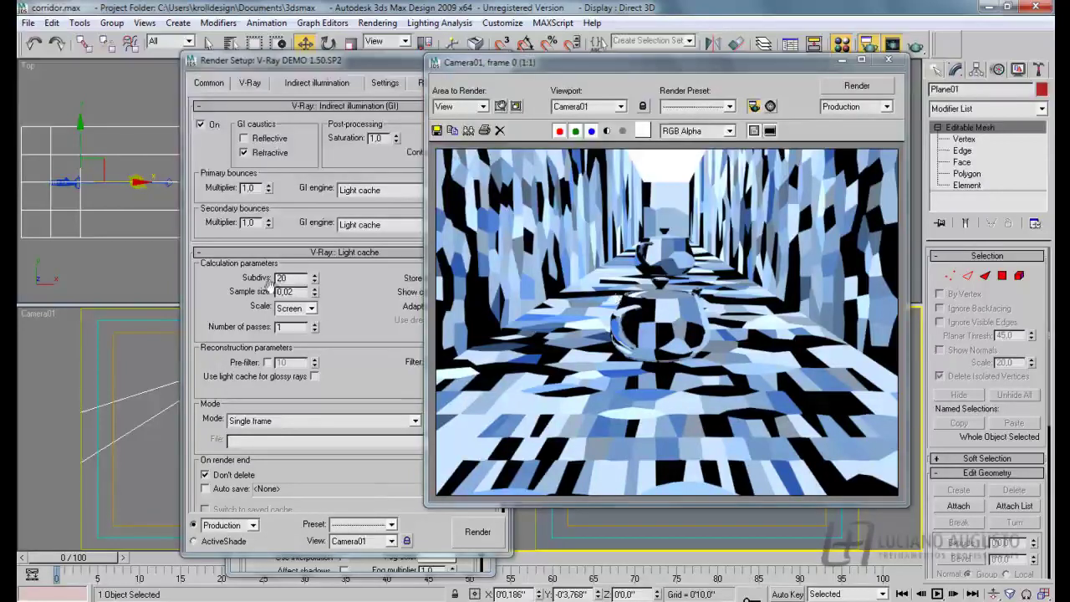
# Set the light cache Sample size to 0.5 and render the corridor's Camera01 view.
pyautogui.click(300, 292)
pyautogui.moveTo(287, 291); pyautogui.dragTo(276, 293)
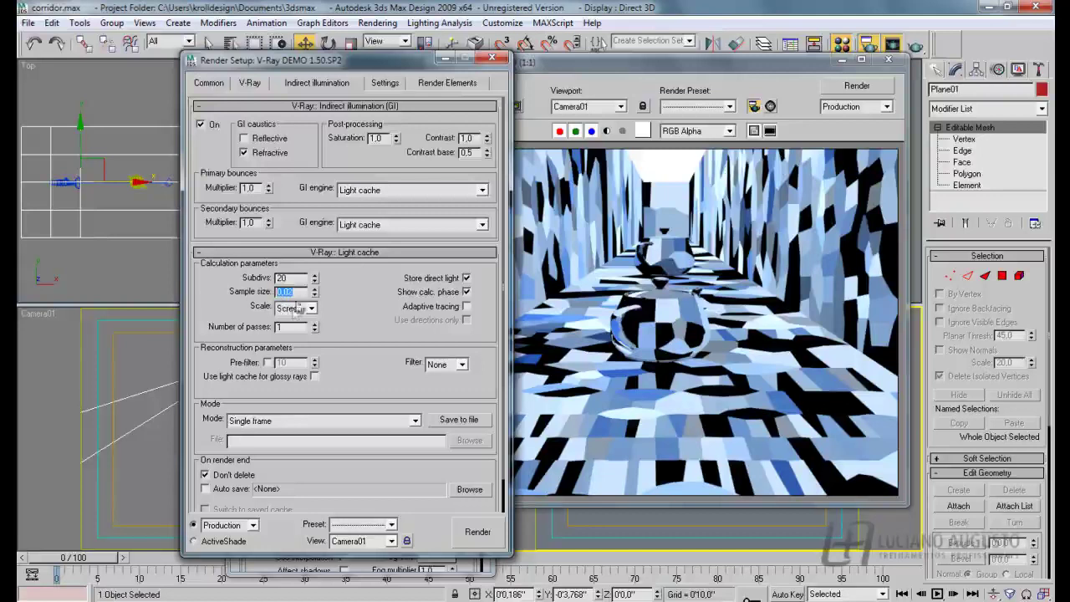
pyautogui.moveTo(299, 292); pyautogui.dragTo(286, 293)
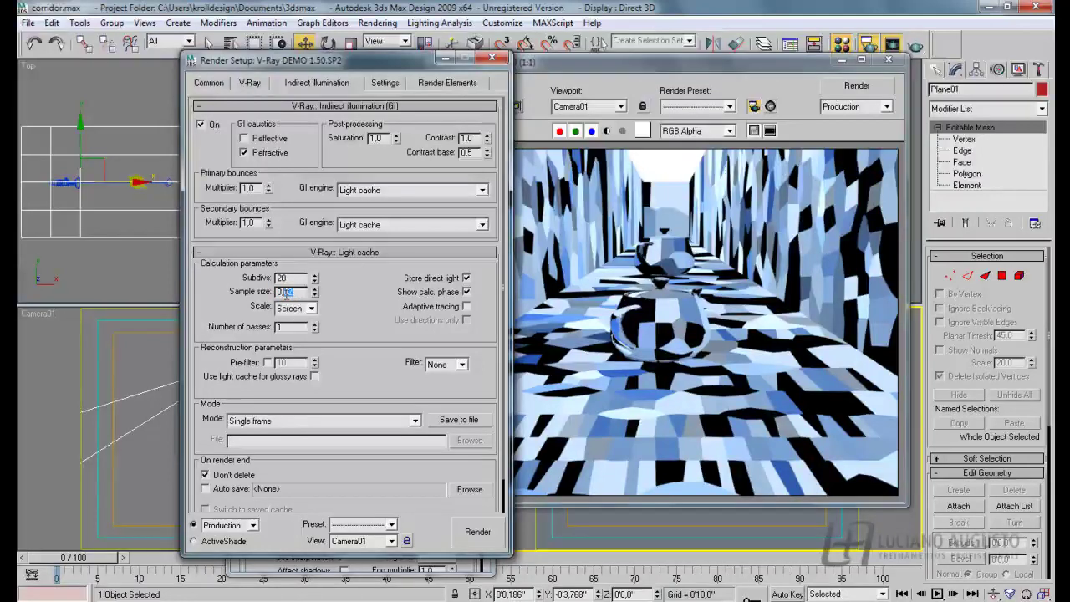
pyautogui.write('5')
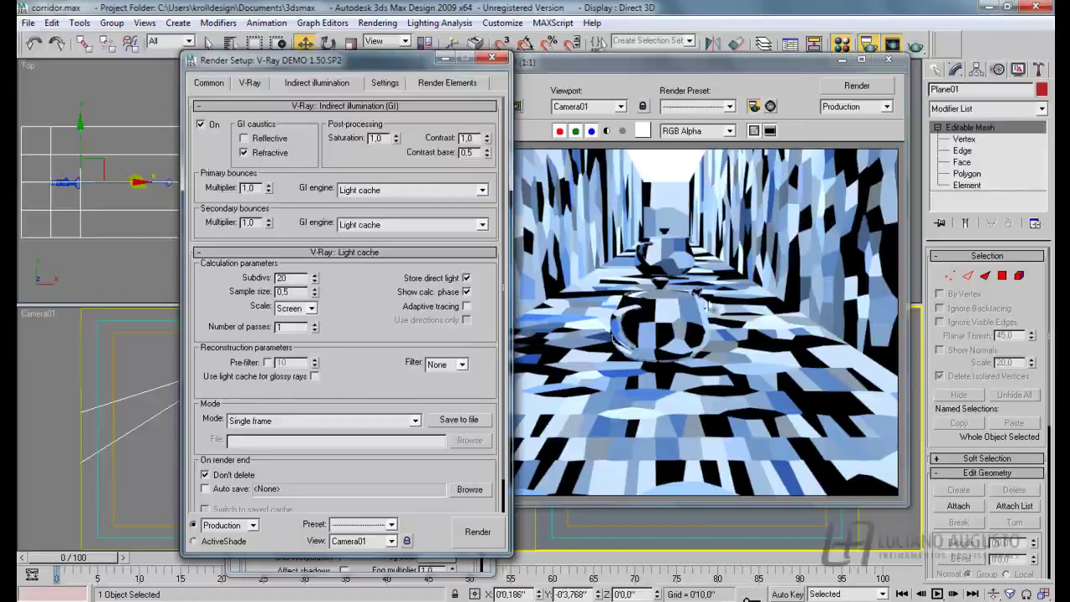
pyautogui.click(857, 85)
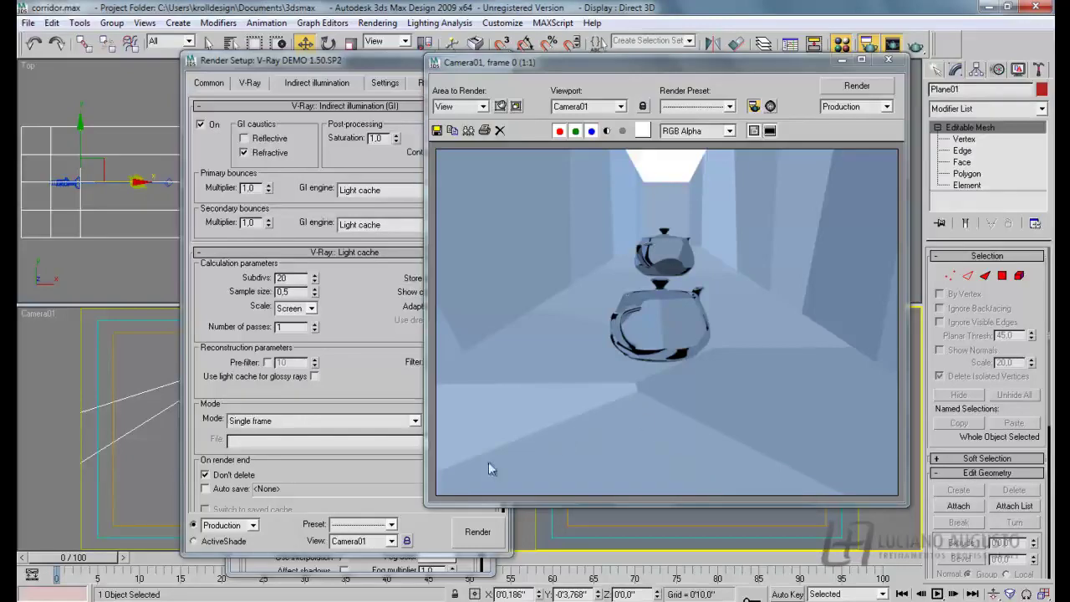
# Restore the light cache Sample size to 0.02 and render the corridor again for comparison.
pyautogui.click(298, 292)
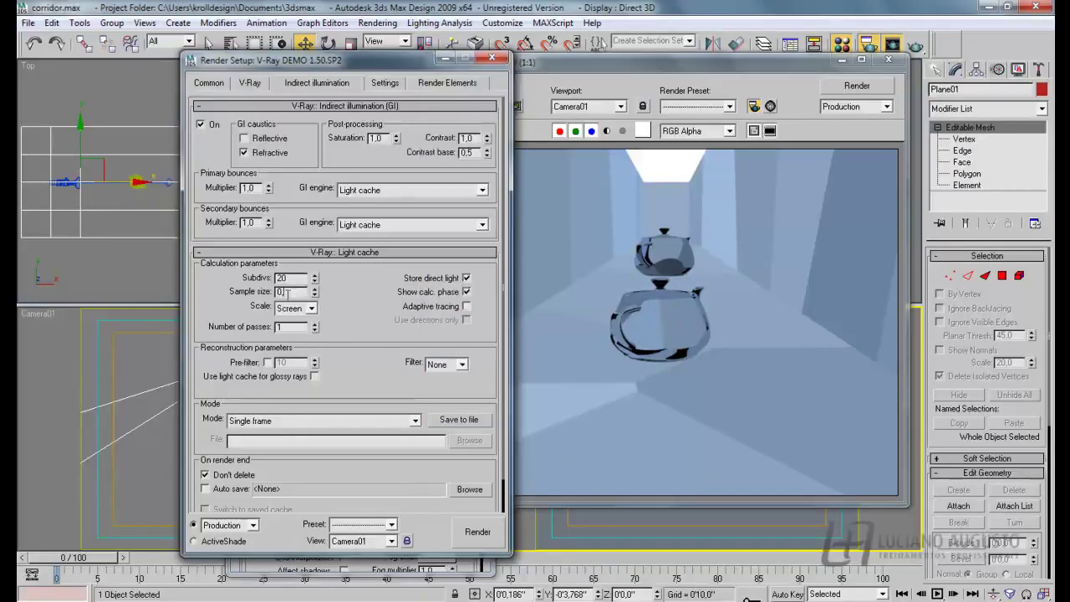
pyautogui.write('02')
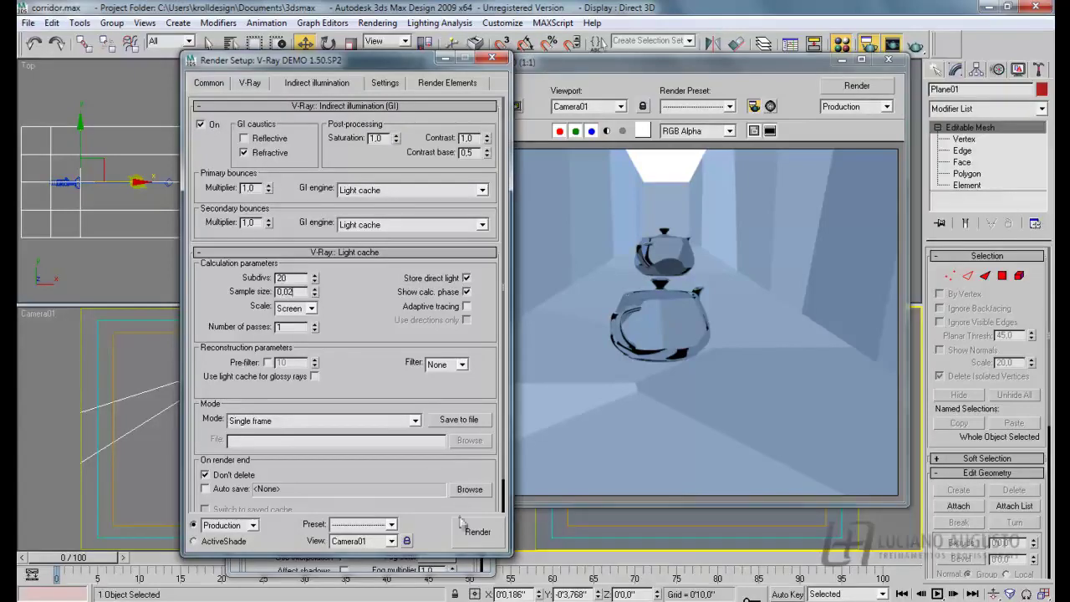
pyautogui.press('Return')
pyautogui.hotkey('shift', 'q')
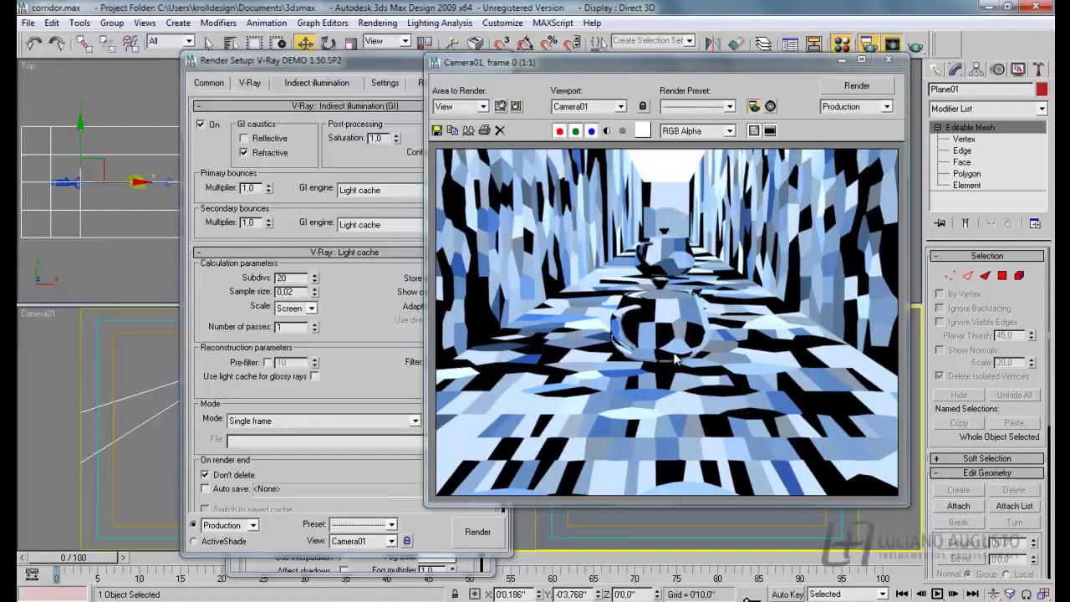
# Set the light cache Subdivs to 200 and render the corridor's Camera01 view.
pyautogui.moveTo(291, 278); pyautogui.dragTo(268, 277)
pyautogui.write('2')
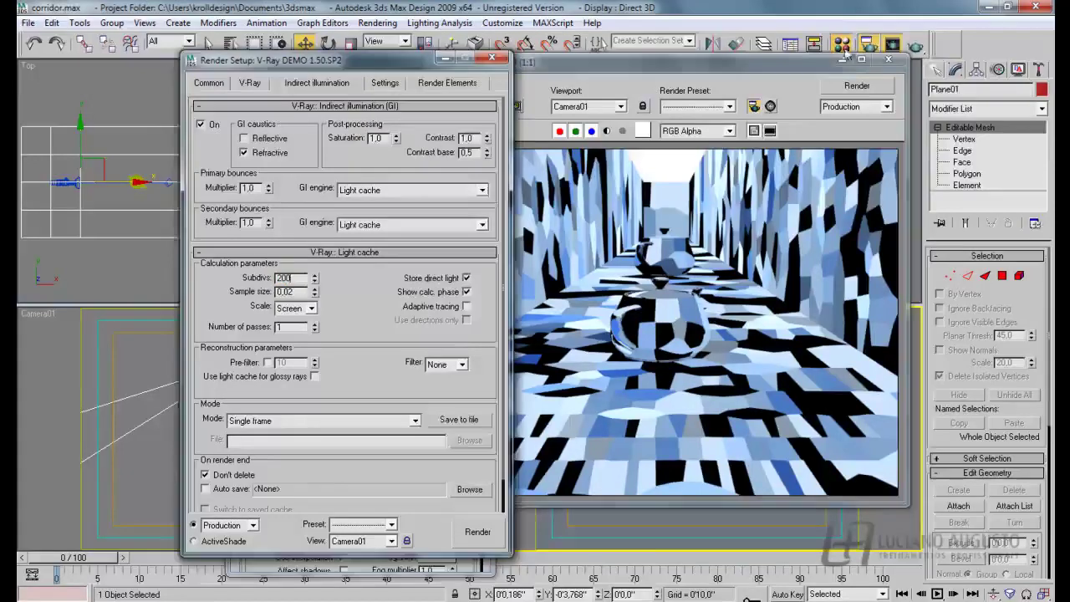
pyautogui.click(856, 85)
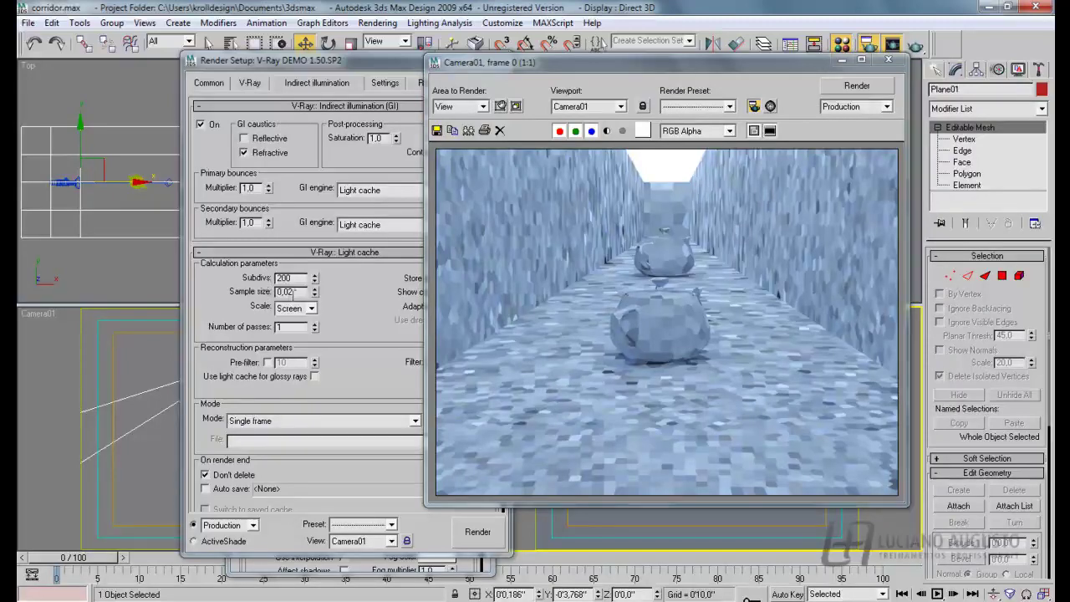
# Set the light cache Sample size to 0.5, keeping Subdivs at 200, and render the corridor.
pyautogui.click(292, 292)
pyautogui.press('BackSpace')
pyautogui.write('5')
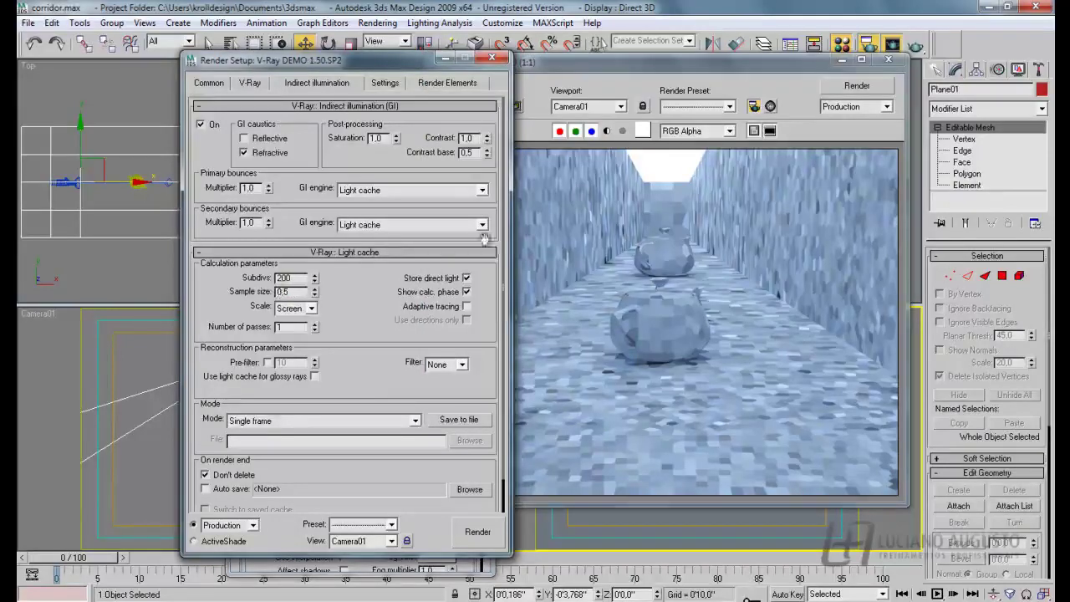
pyautogui.click(467, 535)
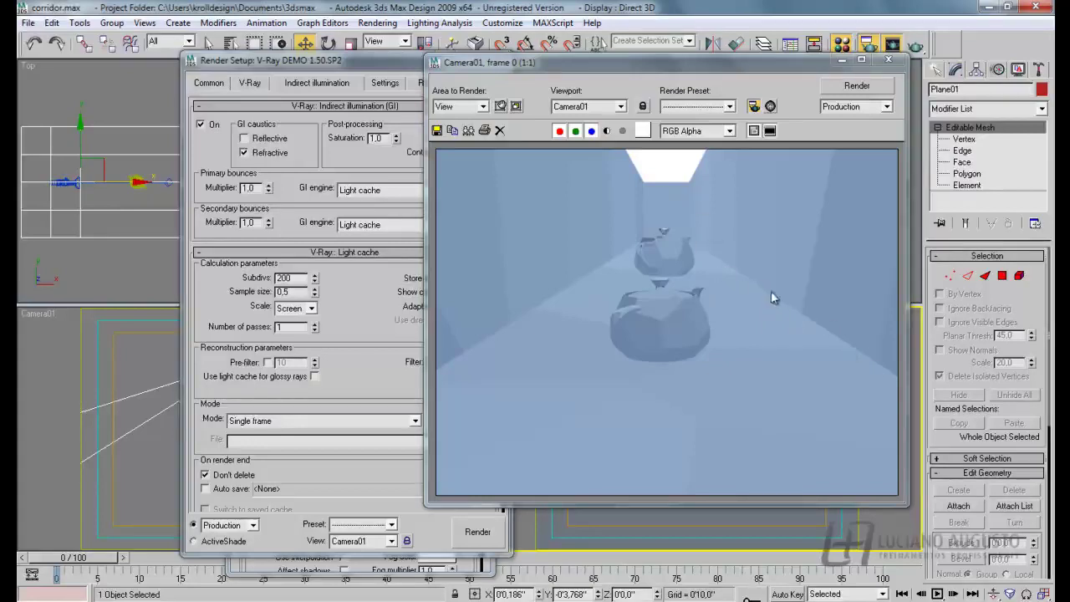
# Set the light cache Sample size to 0.05 and Subdivs to 1000, and start rendering the corridor.
pyautogui.click(299, 291)
pyautogui.press('BackSpace')
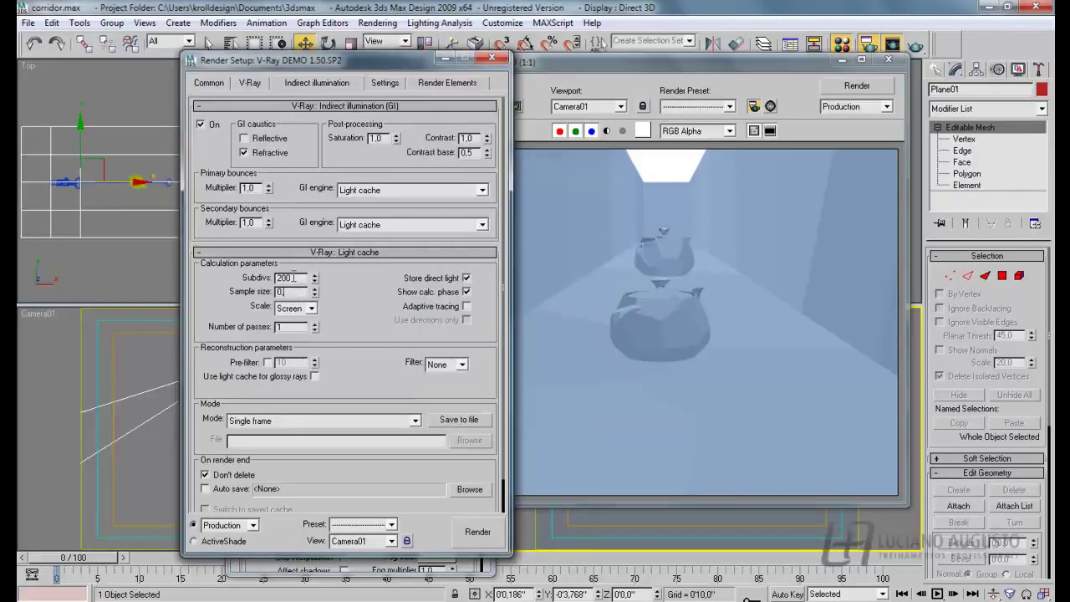
pyautogui.write('05')
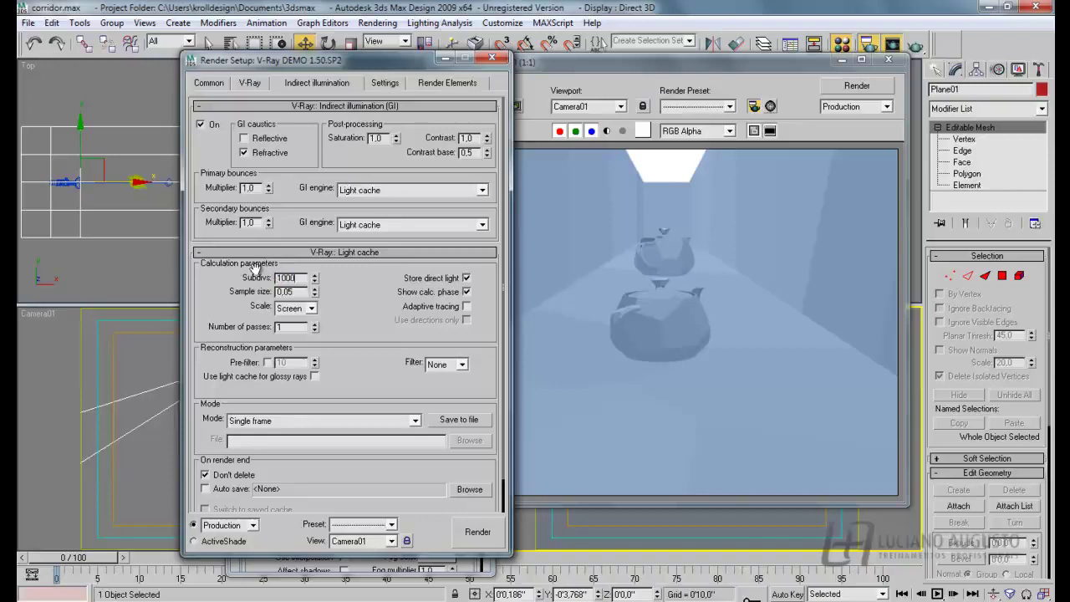
pyautogui.click(477, 531)
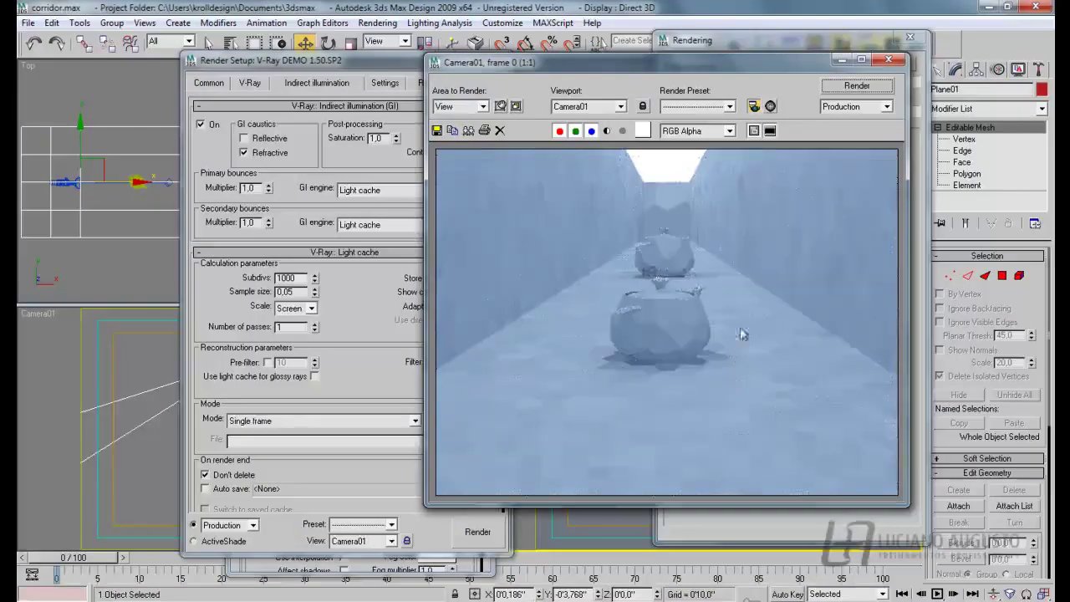
# Cancel the running render and place the rendered frame beside the render settings.
pyautogui.moveTo(595, 69); pyautogui.dragTo(659, 94)
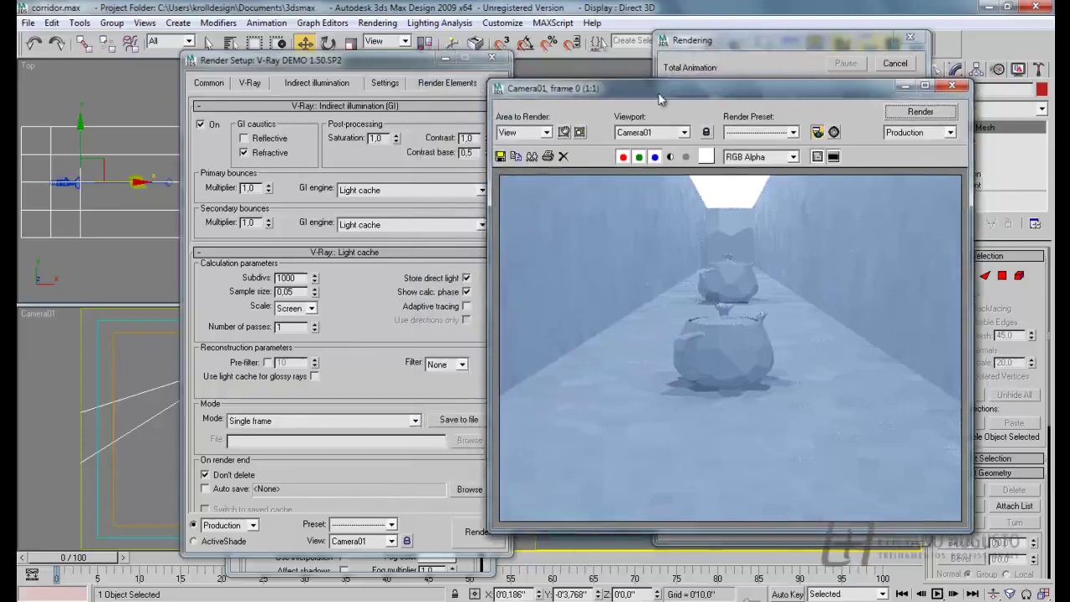
pyautogui.click(457, 374)
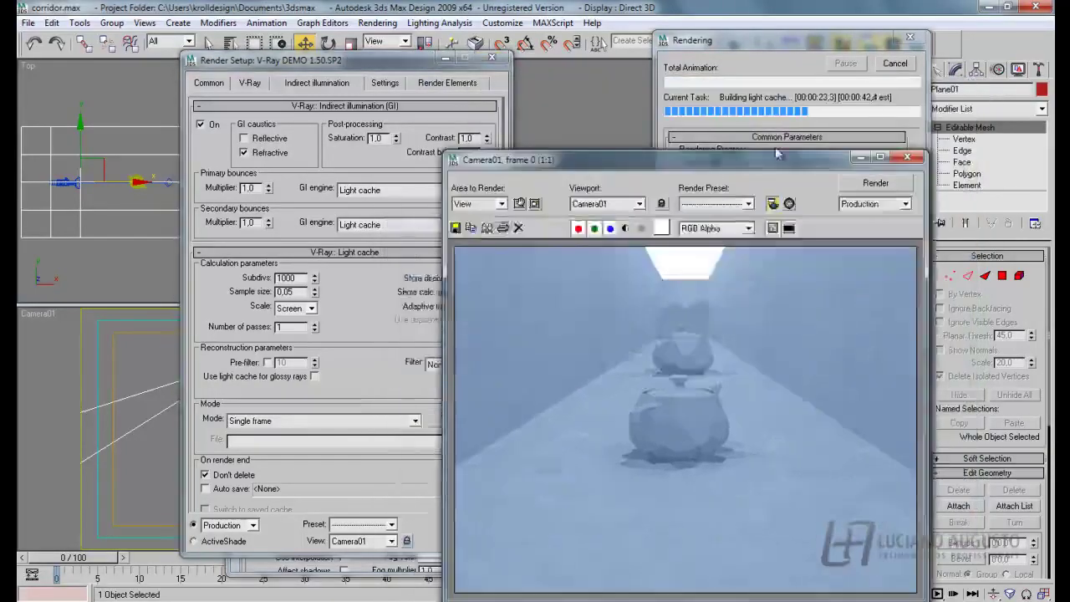
pyautogui.click(894, 64)
pyautogui.moveTo(661, 159); pyautogui.dragTo(724, 154)
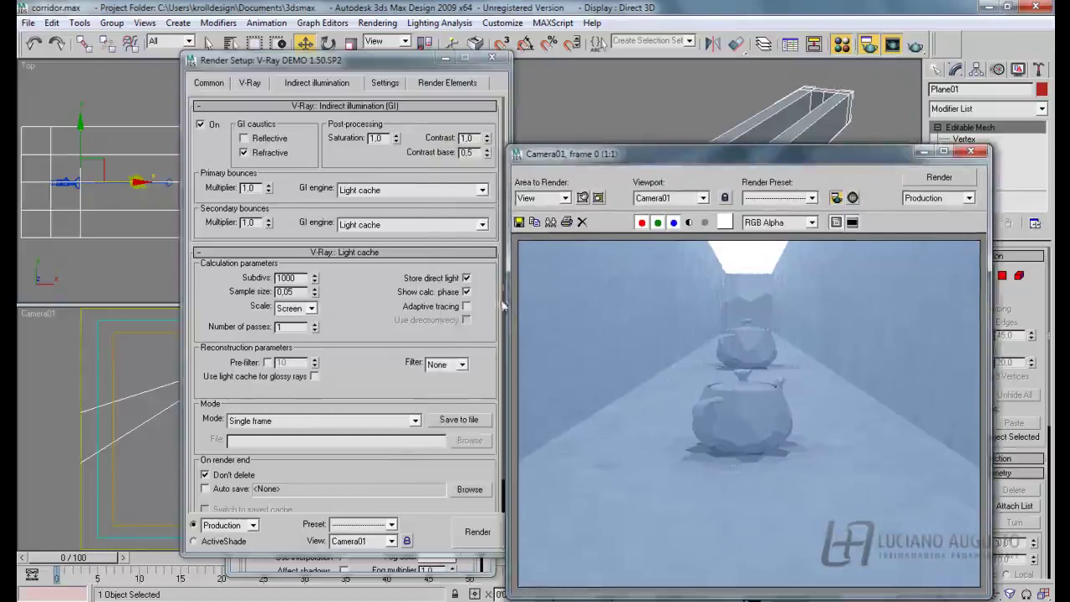
# Set the light cache Filter to Nearest and the Subdivs to 800.
pyautogui.click(459, 365)
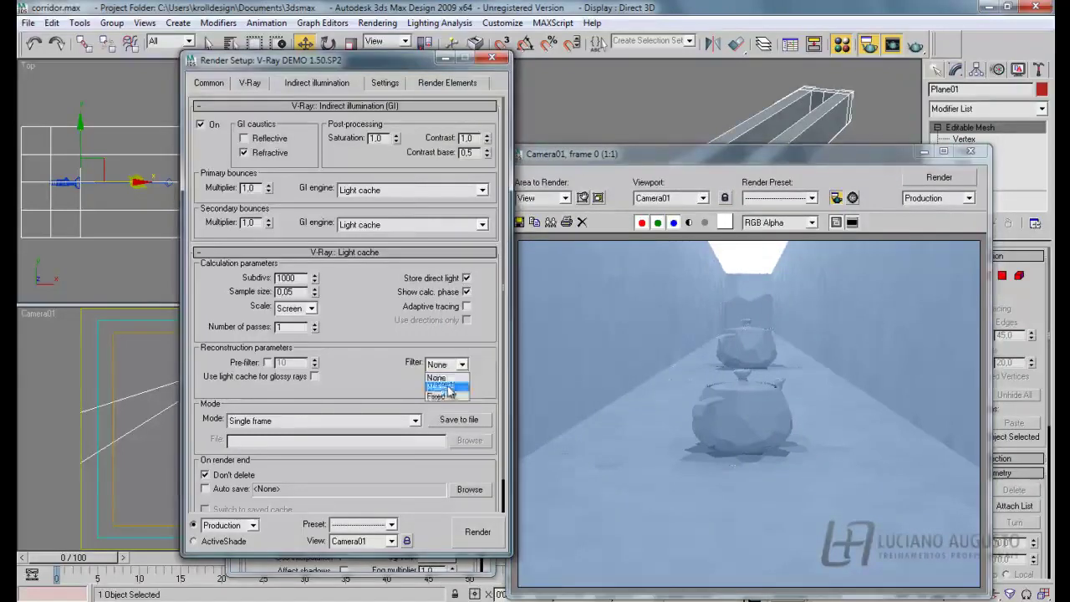
pyautogui.click(447, 386)
pyautogui.moveTo(623, 160); pyautogui.dragTo(552, 100)
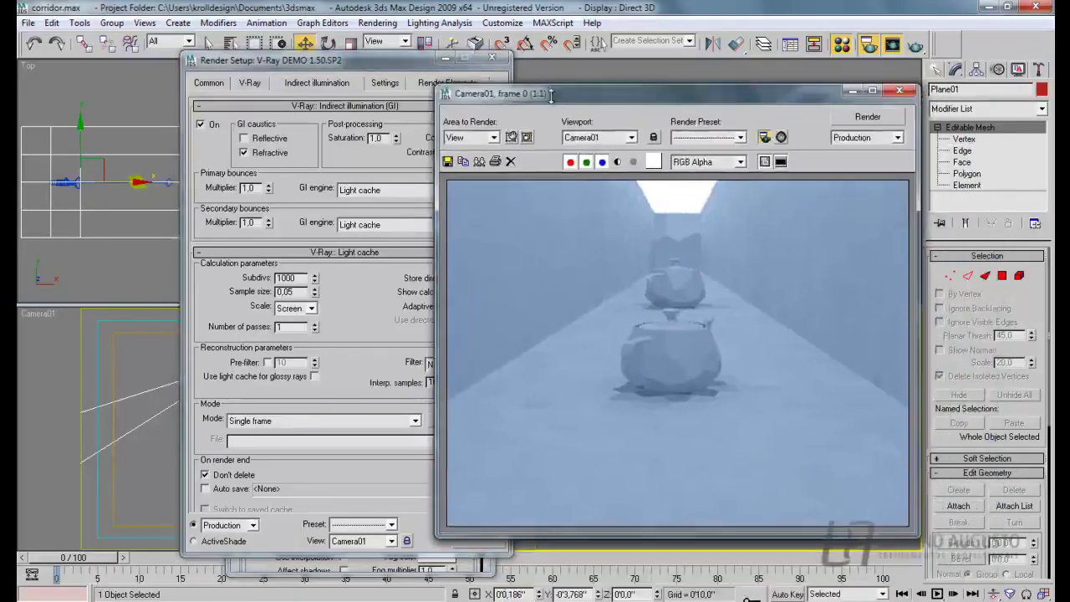
pyautogui.click(293, 279)
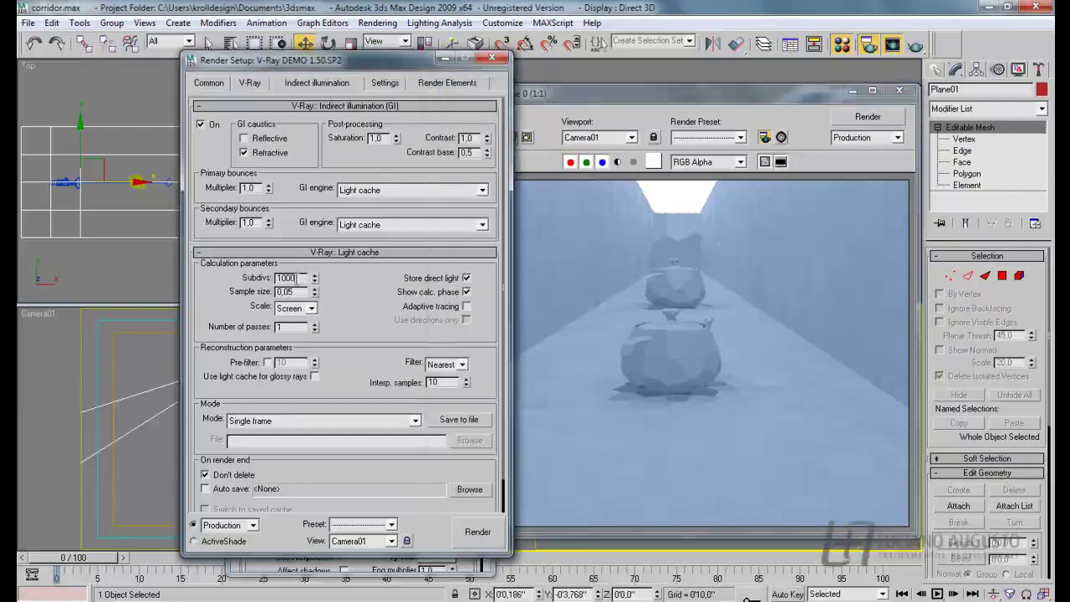
pyautogui.write('8')
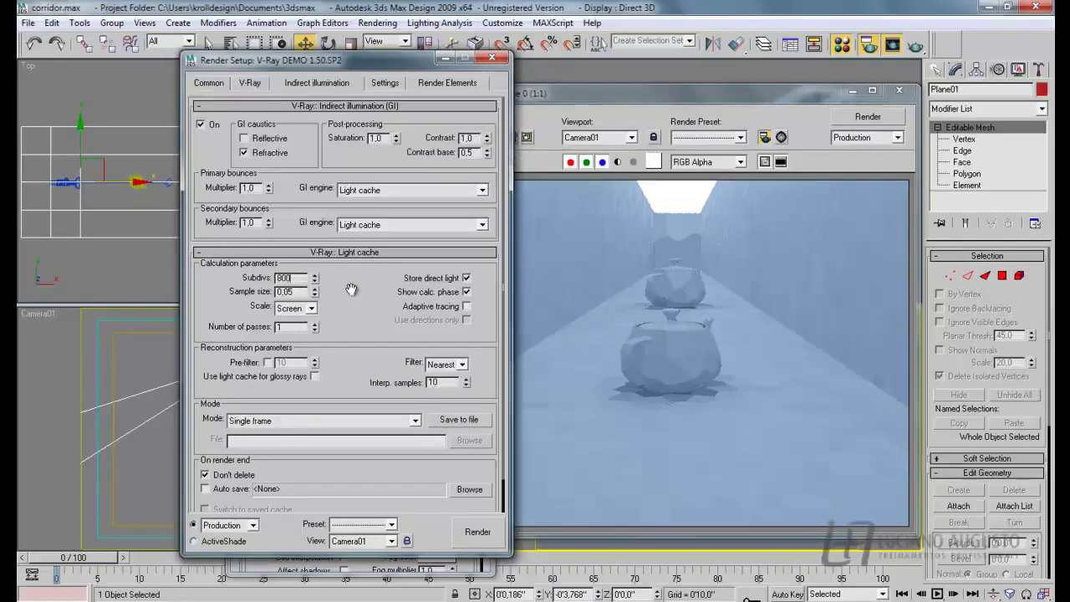
# Render the corridor through Camera01 and move the rendered frame clear of the render settings.
pyautogui.click(889, 119)
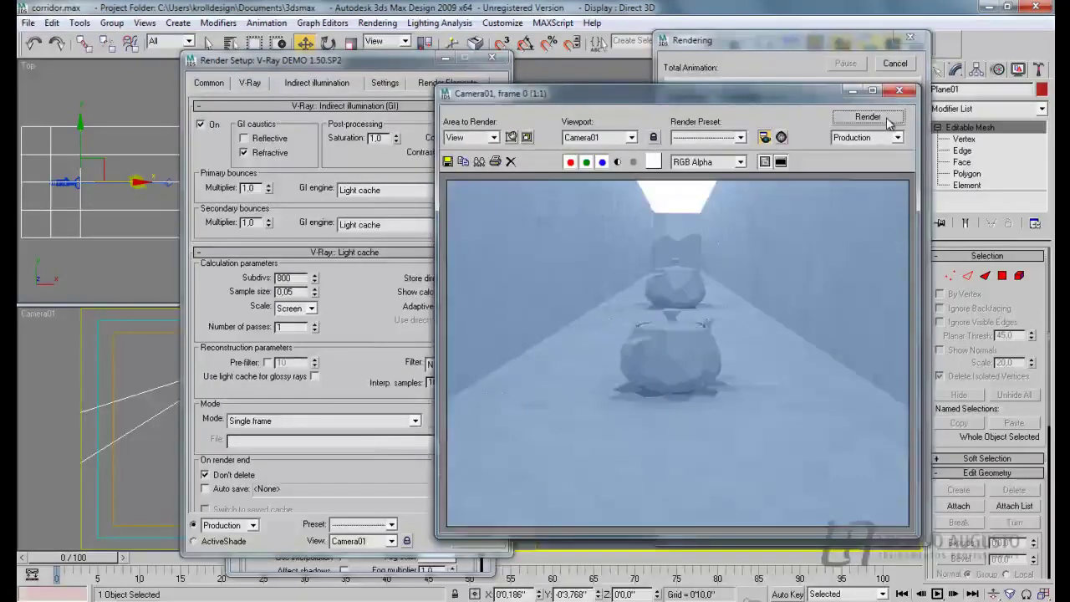
pyautogui.moveTo(774, 98); pyautogui.dragTo(846, 162)
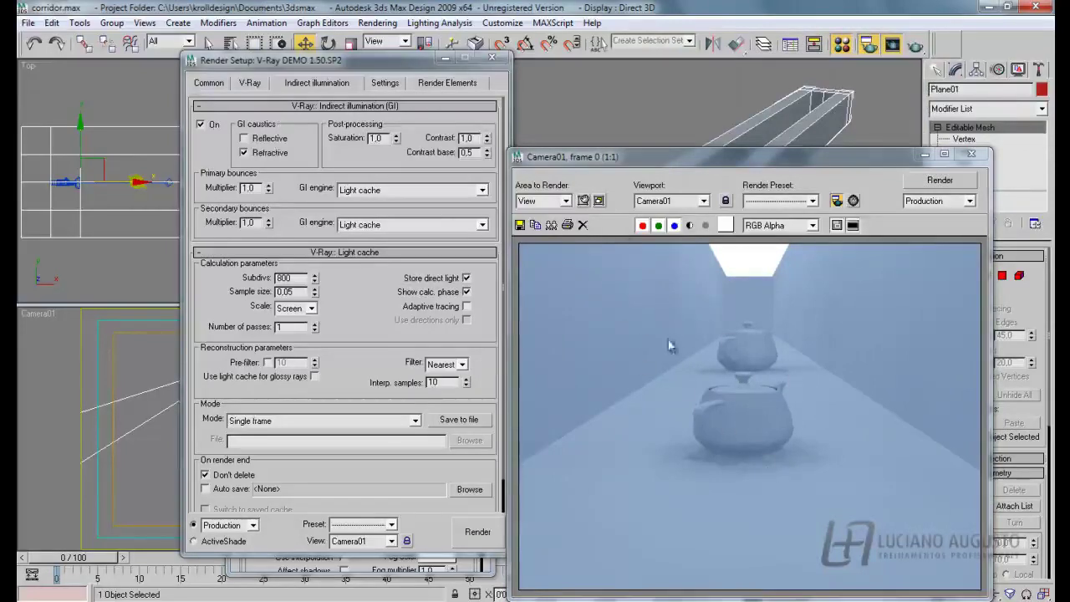
# Switch the primary bounces GI engine to Irradiance map, keeping Light cache for the secondary bounces, and render the corridor.
pyautogui.click(482, 192)
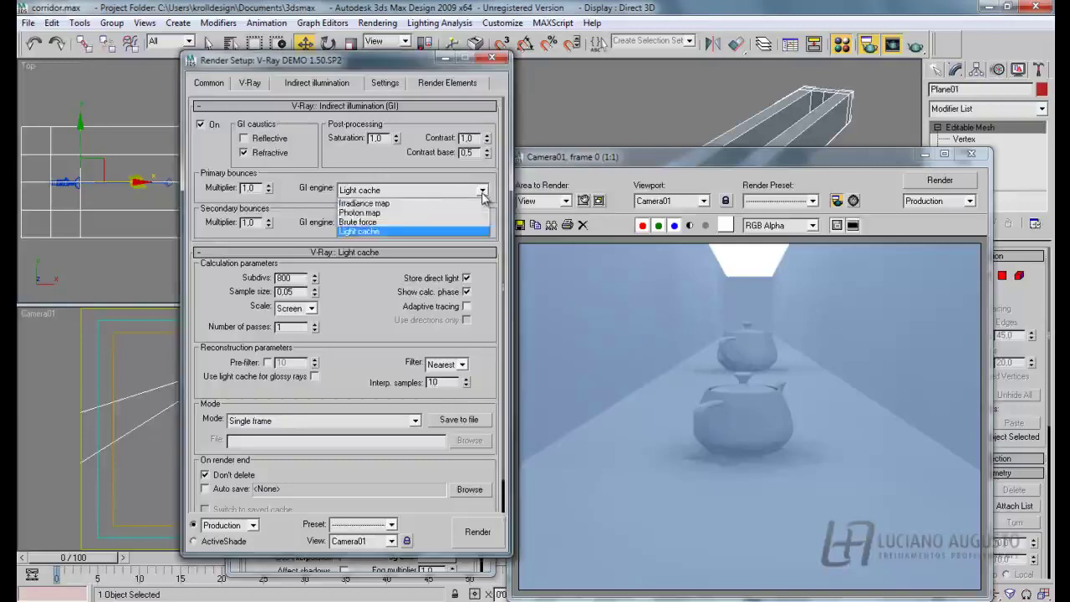
pyautogui.click(405, 202)
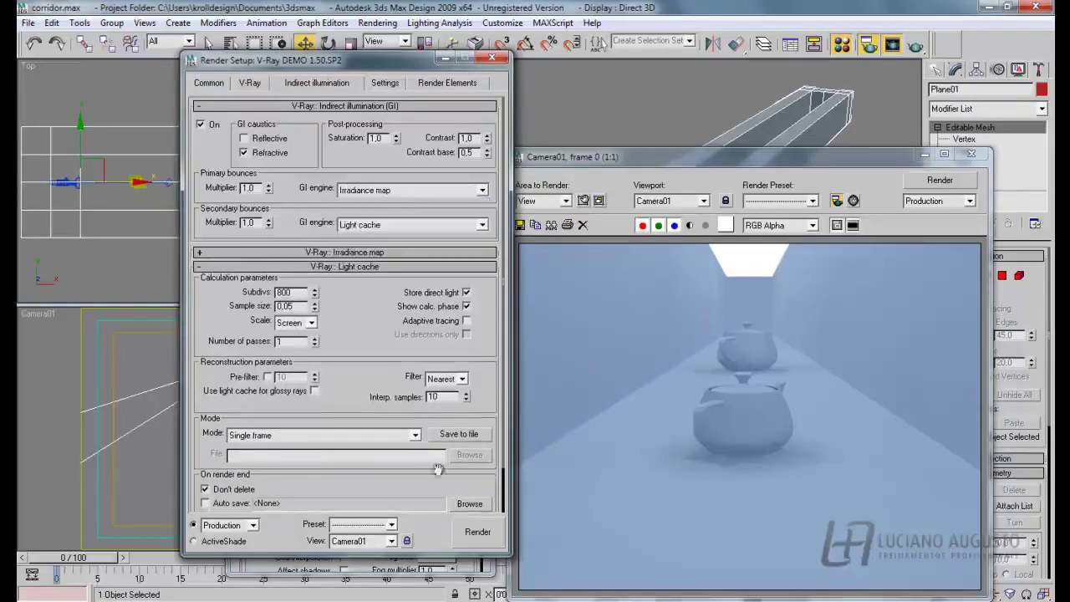
pyautogui.click(476, 539)
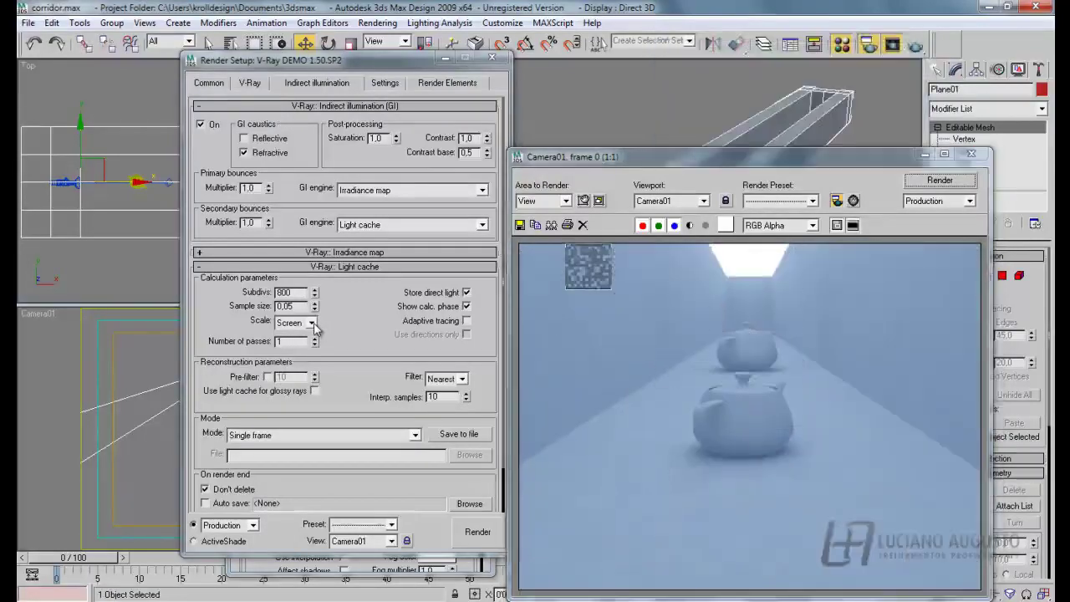
# Examine the Scale options available for the light cache samples, keeping Screen.
pyautogui.click(311, 324)
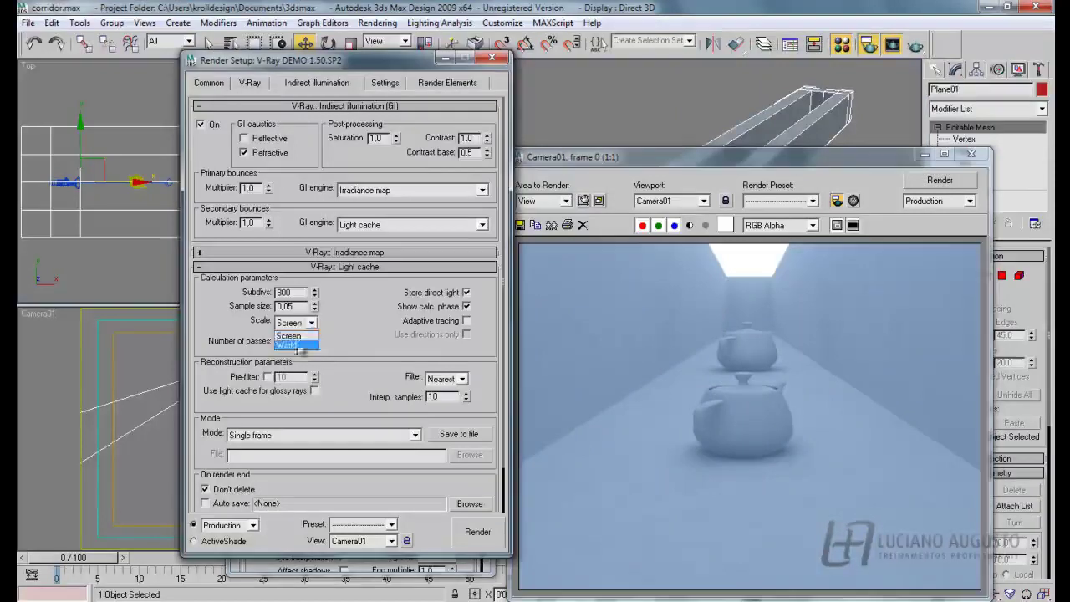
pyautogui.click(353, 324)
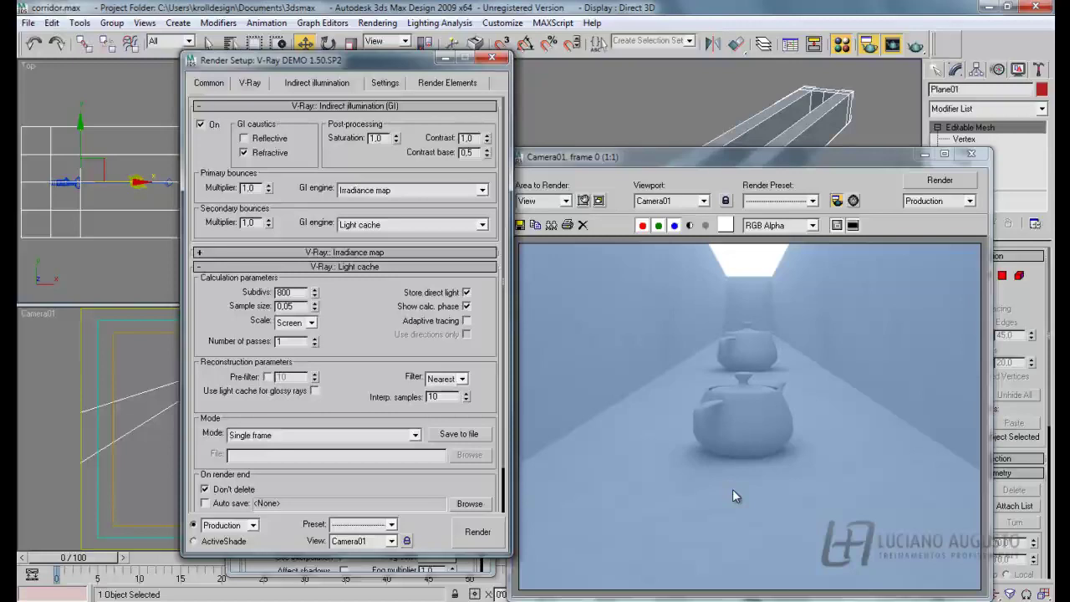
pyautogui.click(313, 324)
pyautogui.click(359, 335)
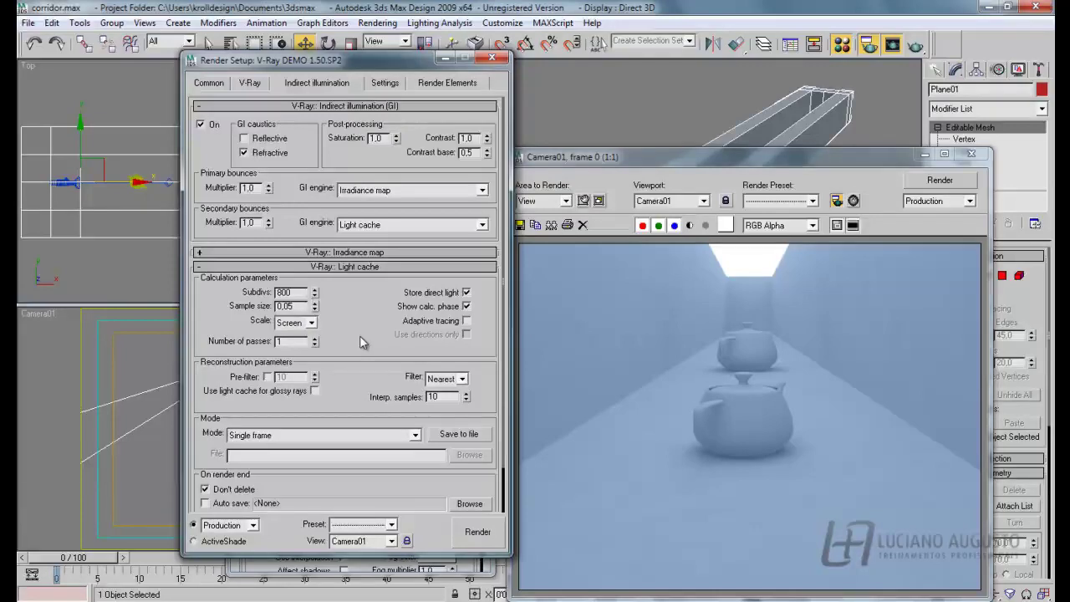
# Set the light cache Number of passes to 4, render the corridor and reposition the rendered frame beside the settings.
pyautogui.moveTo(636, 174); pyautogui.dragTo(648, 152)
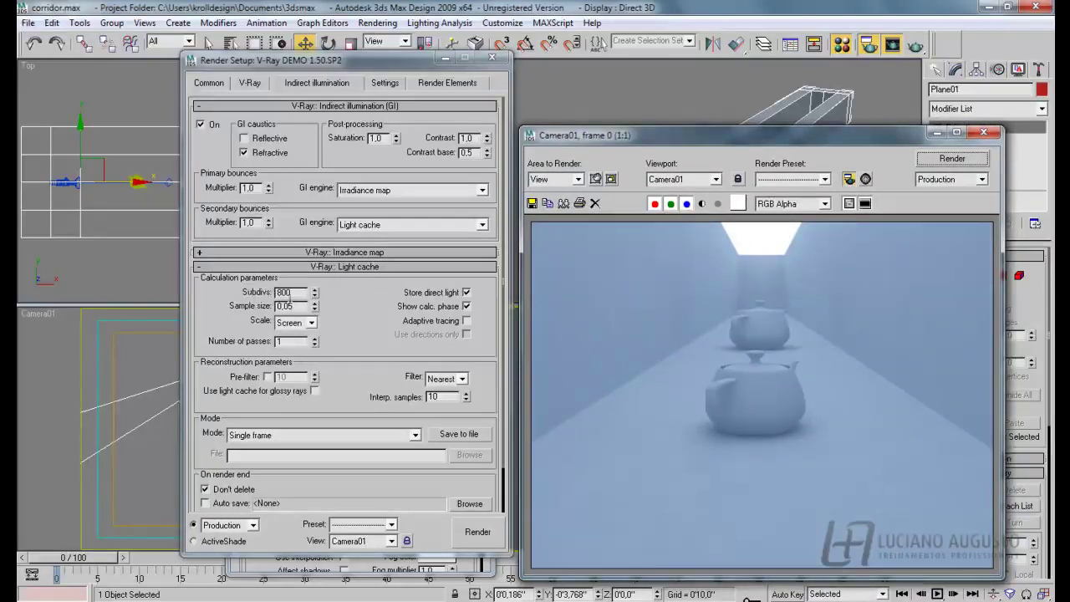
pyautogui.click(306, 341)
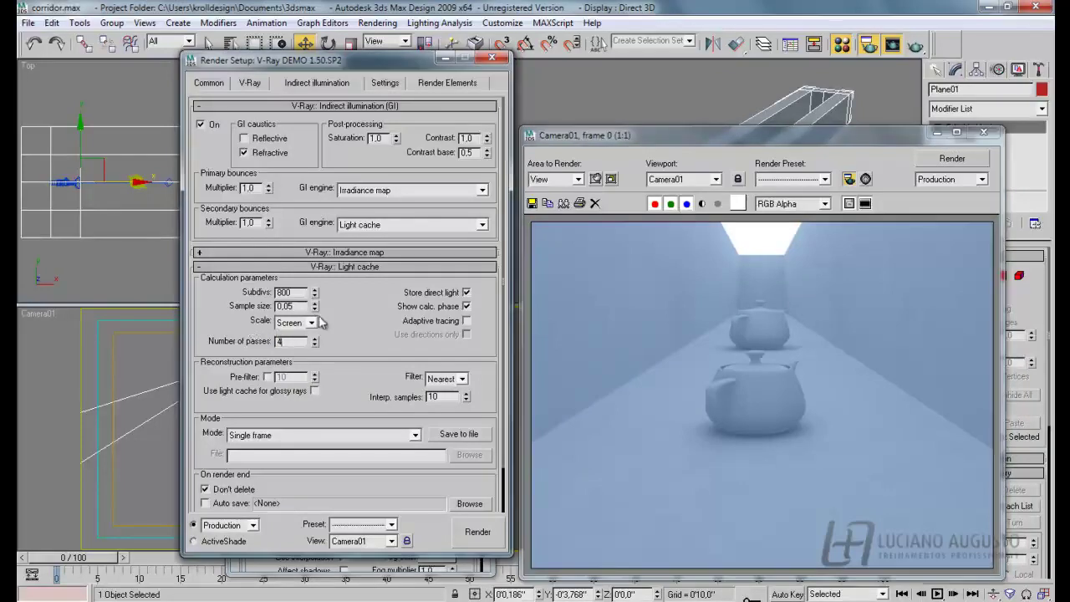
pyautogui.moveTo(664, 142); pyautogui.dragTo(660, 108)
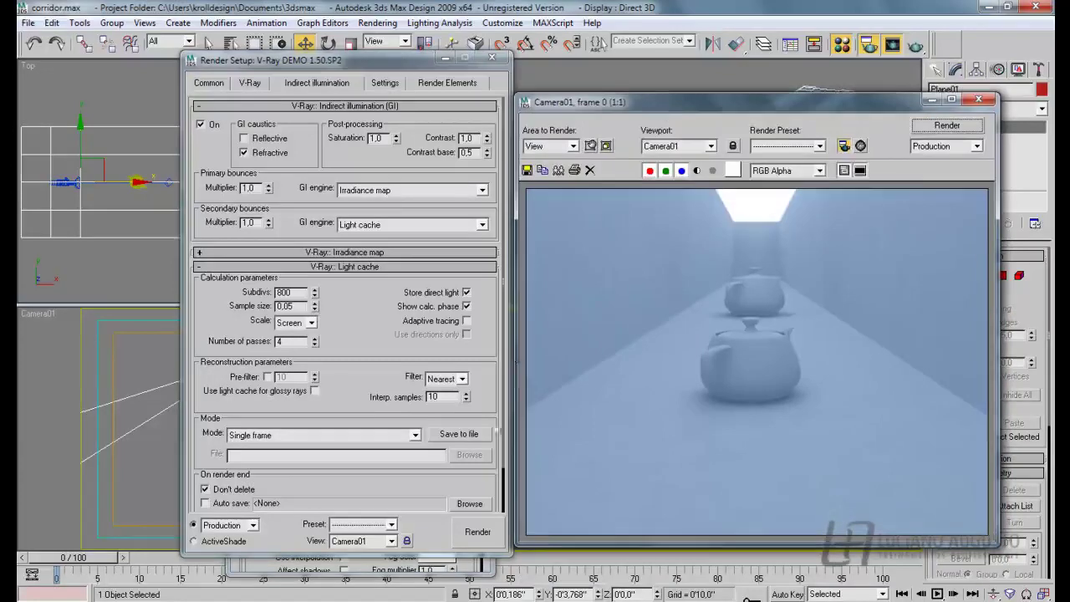
pyautogui.click(930, 126)
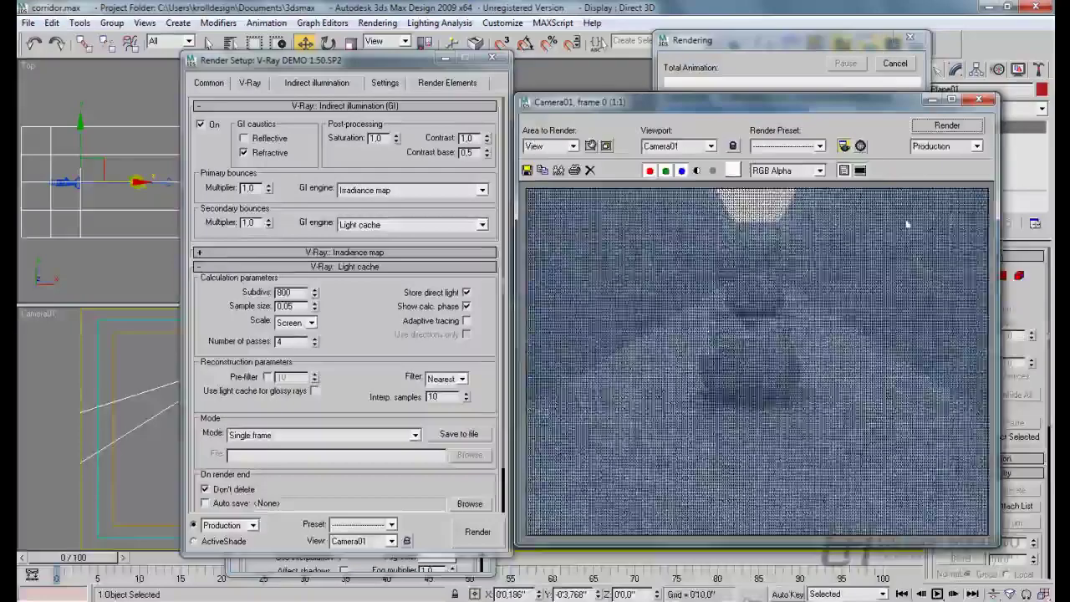
pyautogui.moveTo(838, 102); pyautogui.dragTo(820, 139)
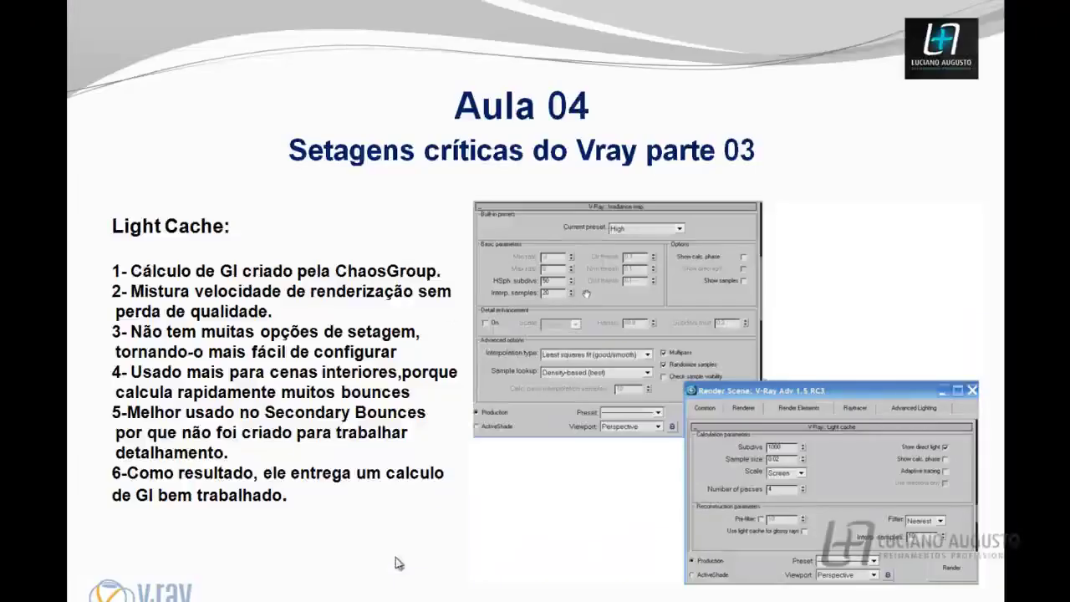
pyautogui.click(400, 565)
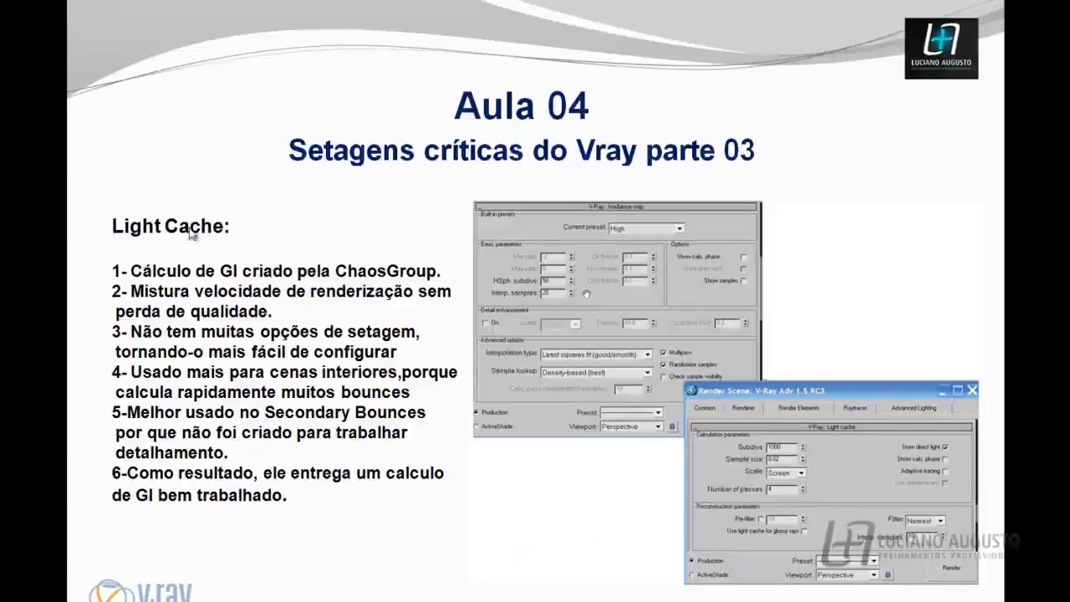